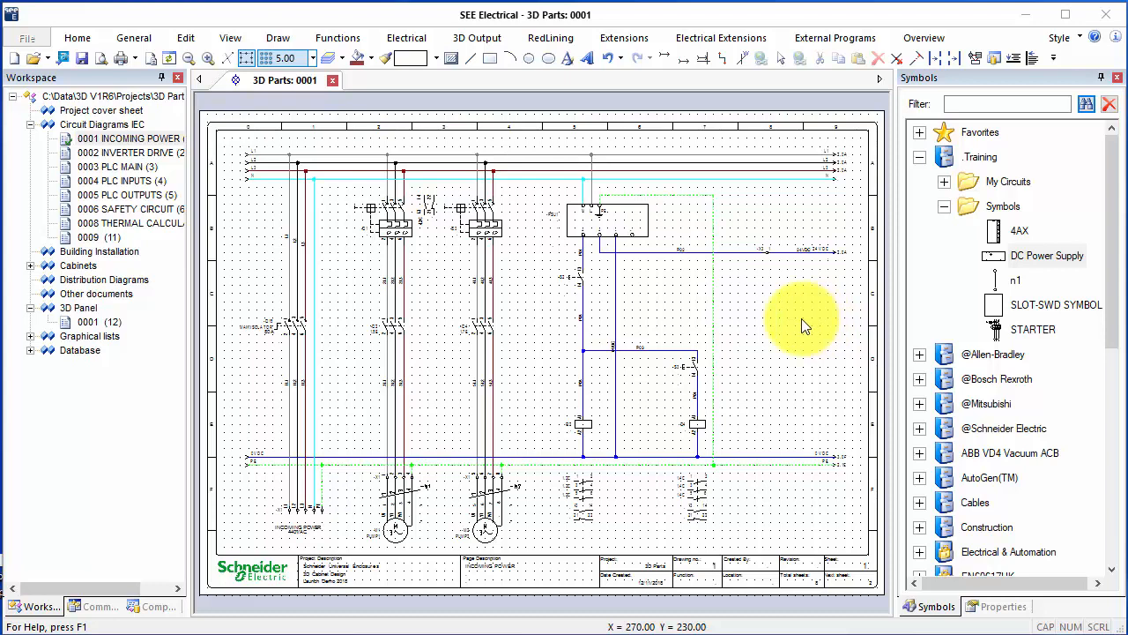
- Overwrite the DC Power Supply symbol in the .Training library's Symbols folder with the -PSU1 symbol from the circuit diagram
click(667, 221)
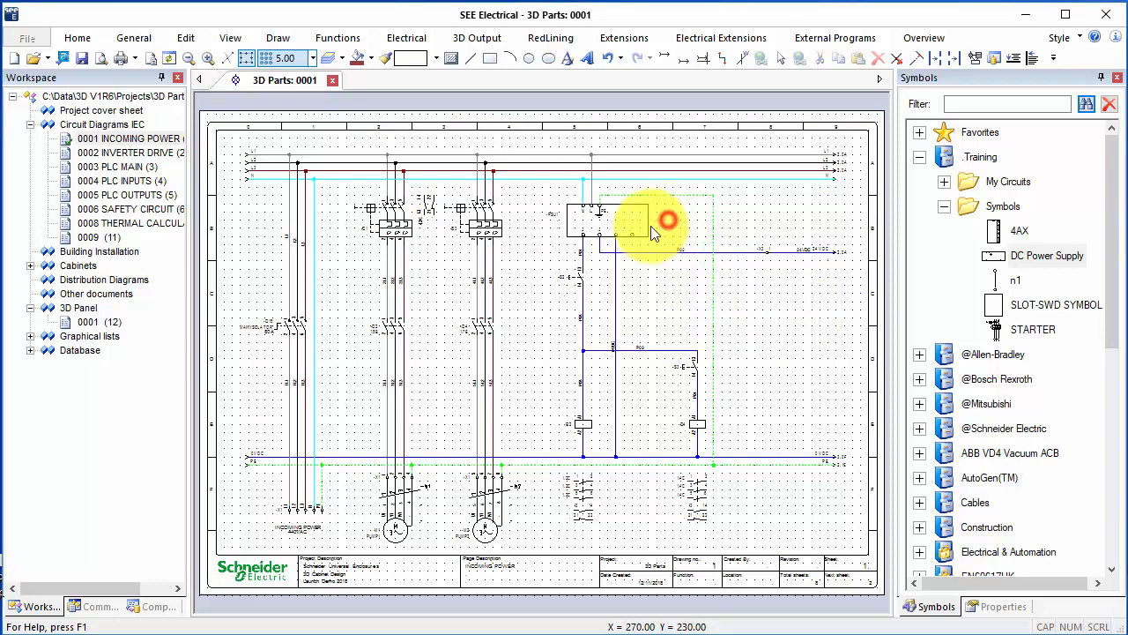
scroll(619, 227, up, 4)
scroll(517, 327, up, 1)
scroll(403, 327, down, 1)
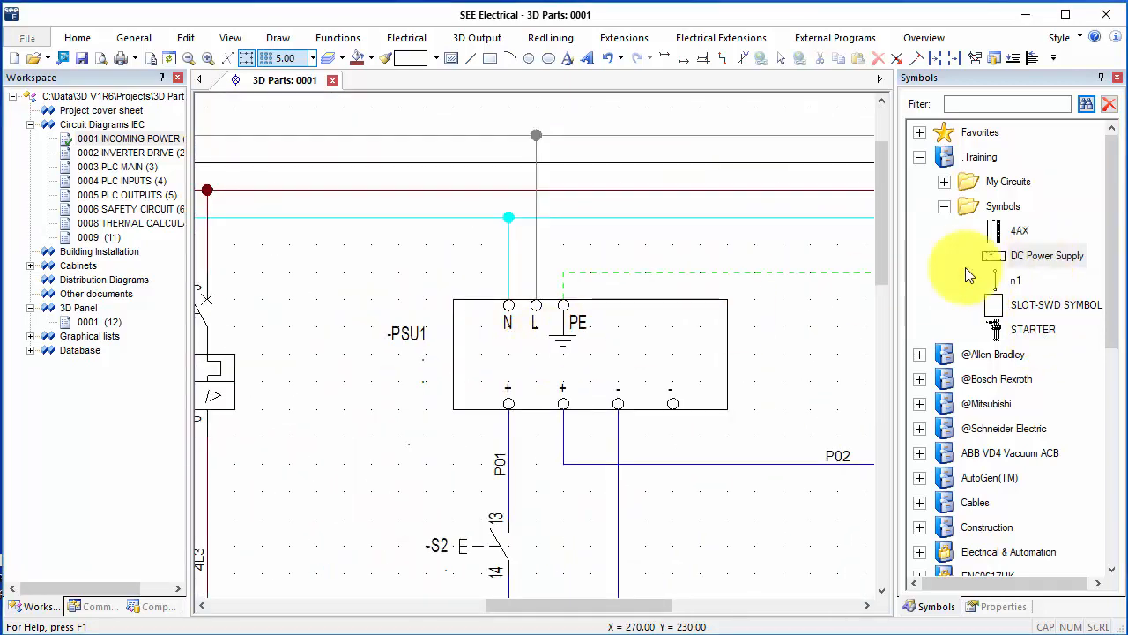
drag(511, 308, 1028, 254)
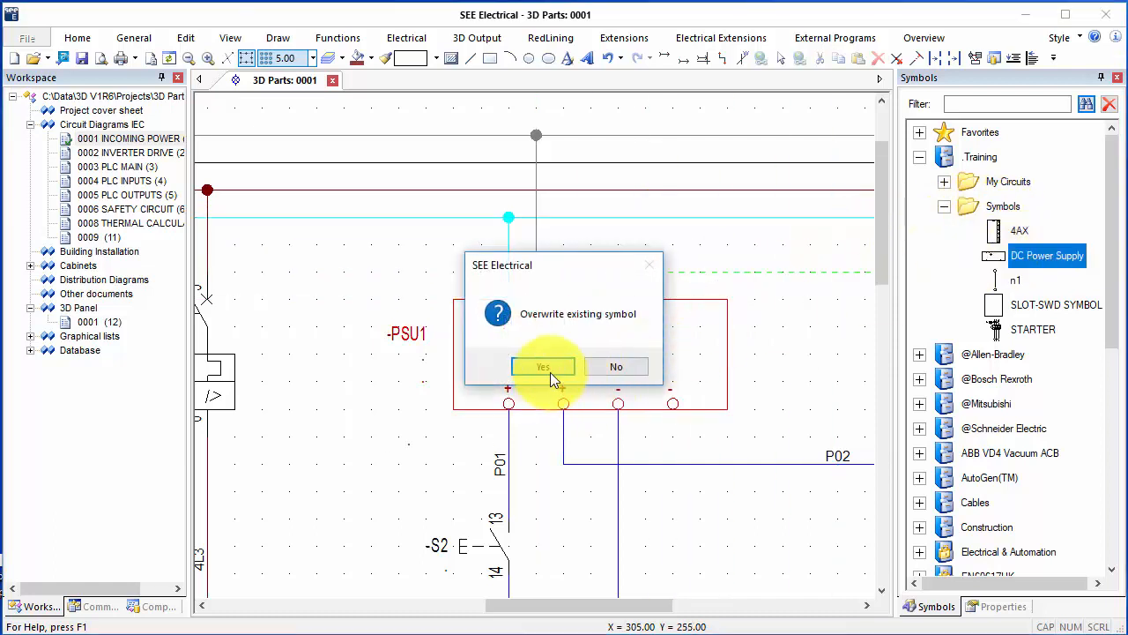
click(554, 373)
click(406, 273)
scroll(441, 330, down, 2)
- Add an equipment type named "My Power Supply" to the types database with the description "DIN Rail 24V DC 40A 960W PSU"
click(334, 41)
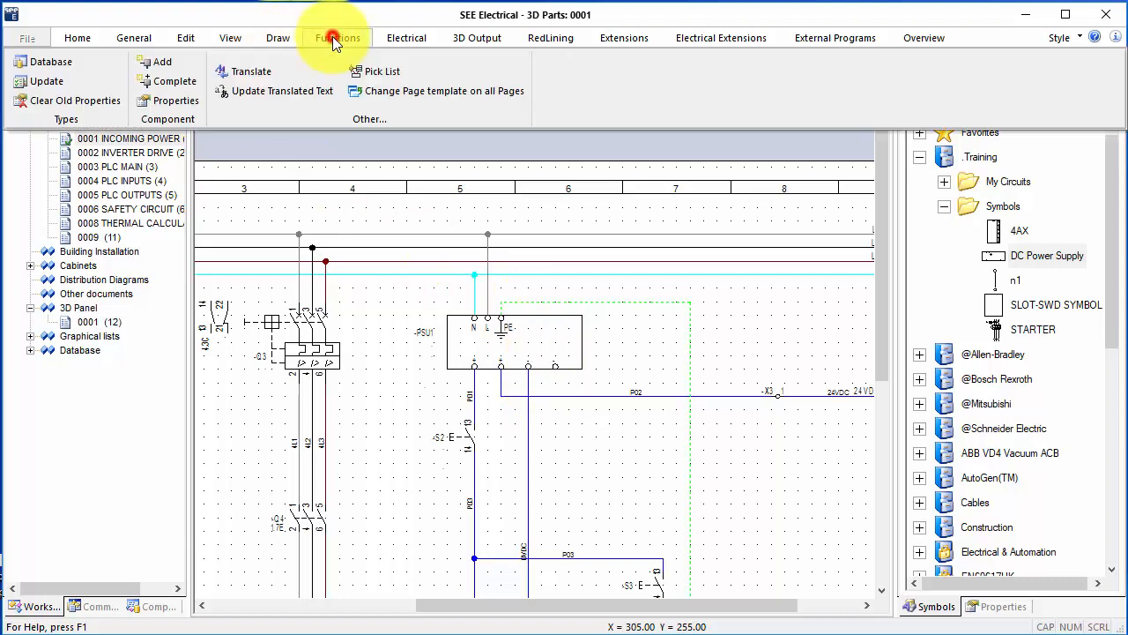
click(46, 61)
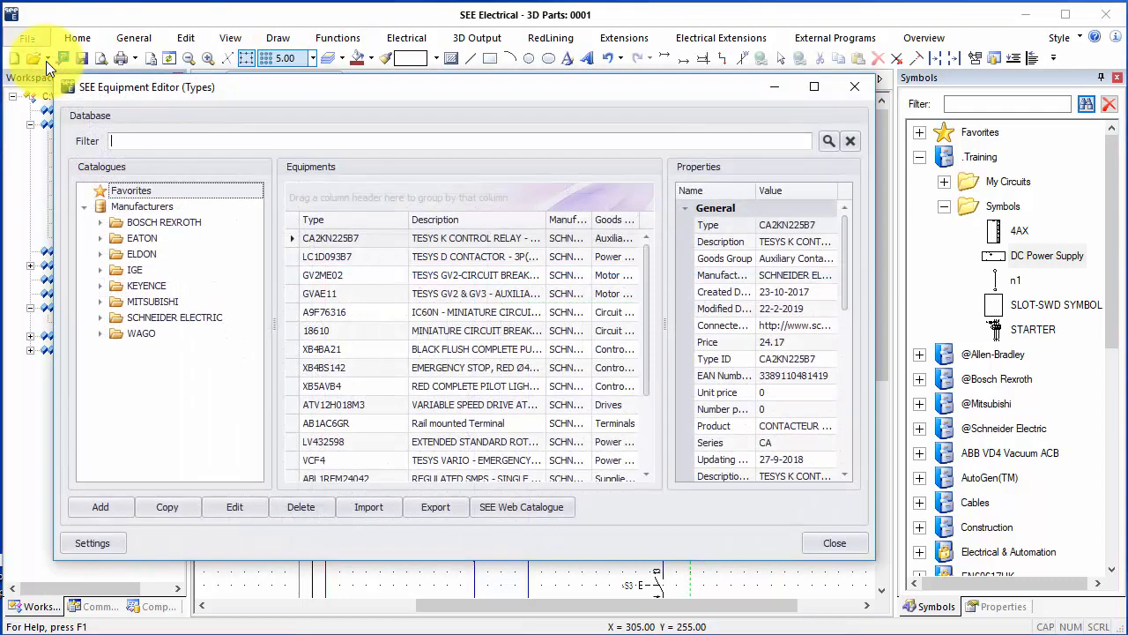
click(101, 507)
text(My P)
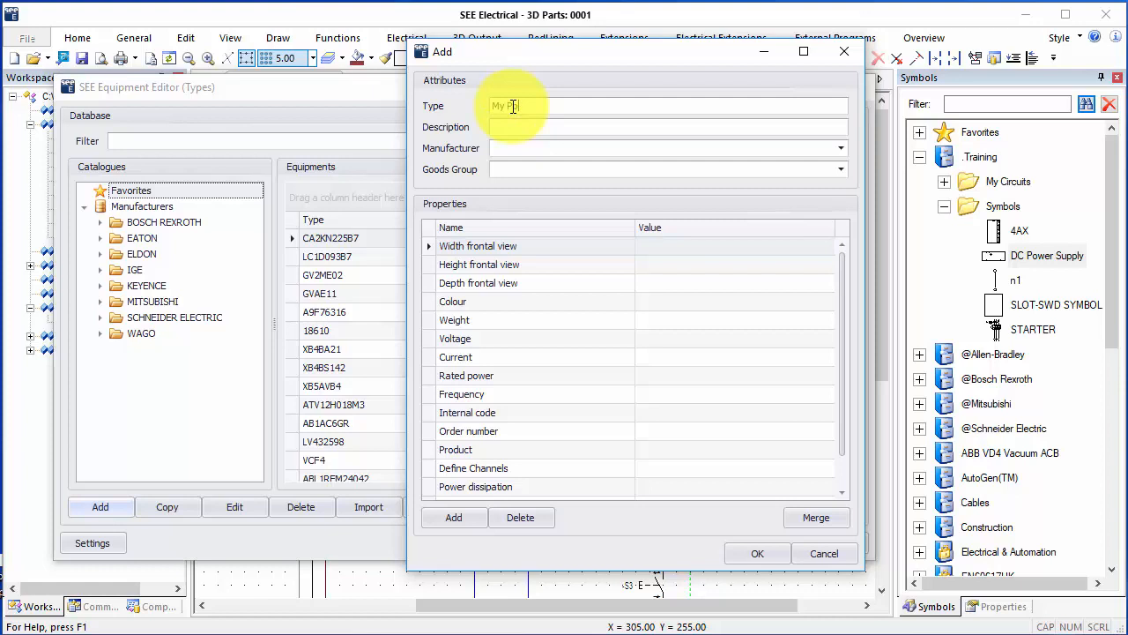
text(ower Supply)
click(518, 129)
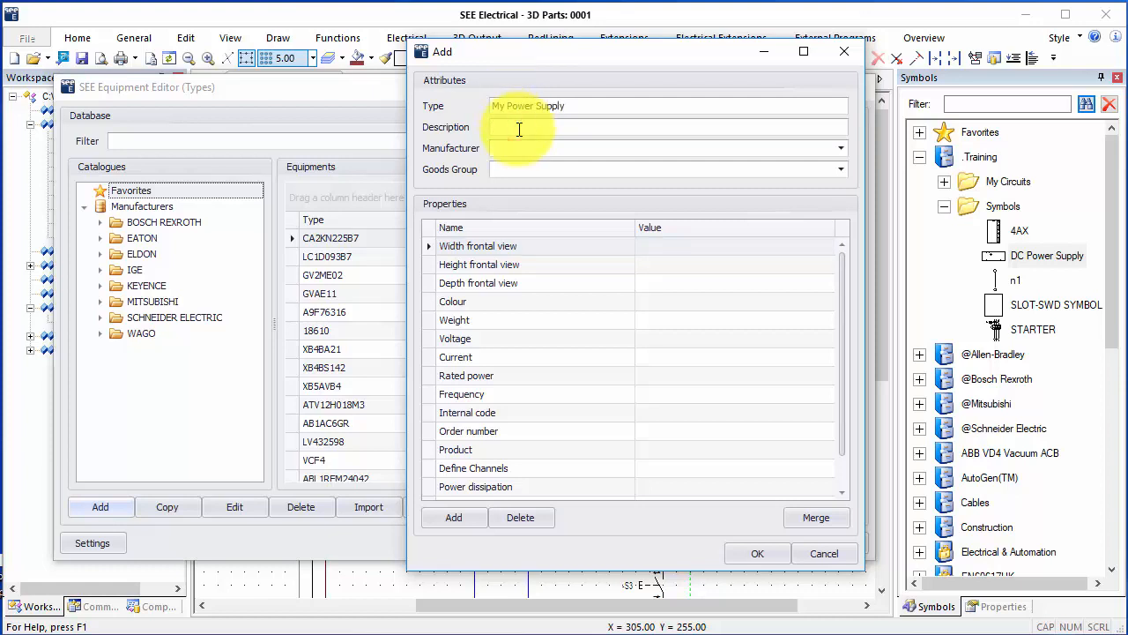
text(DIN Rail 24V DC 40A 960W PSU)
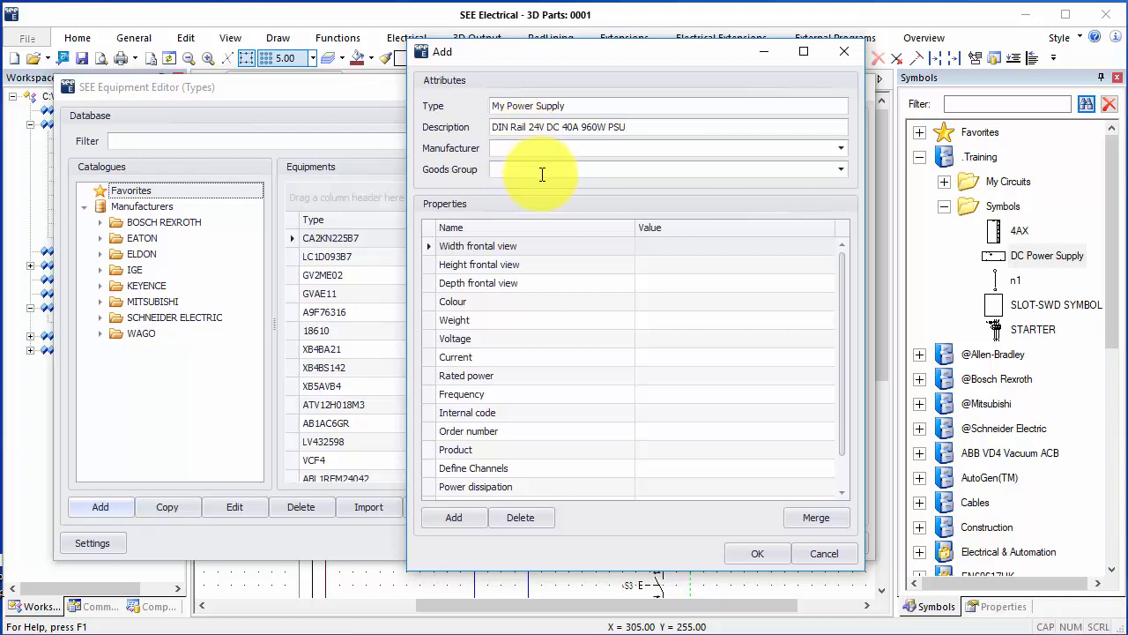
- Set the new type's manufacturer to IGE and its goods group to Power supplies
click(537, 148)
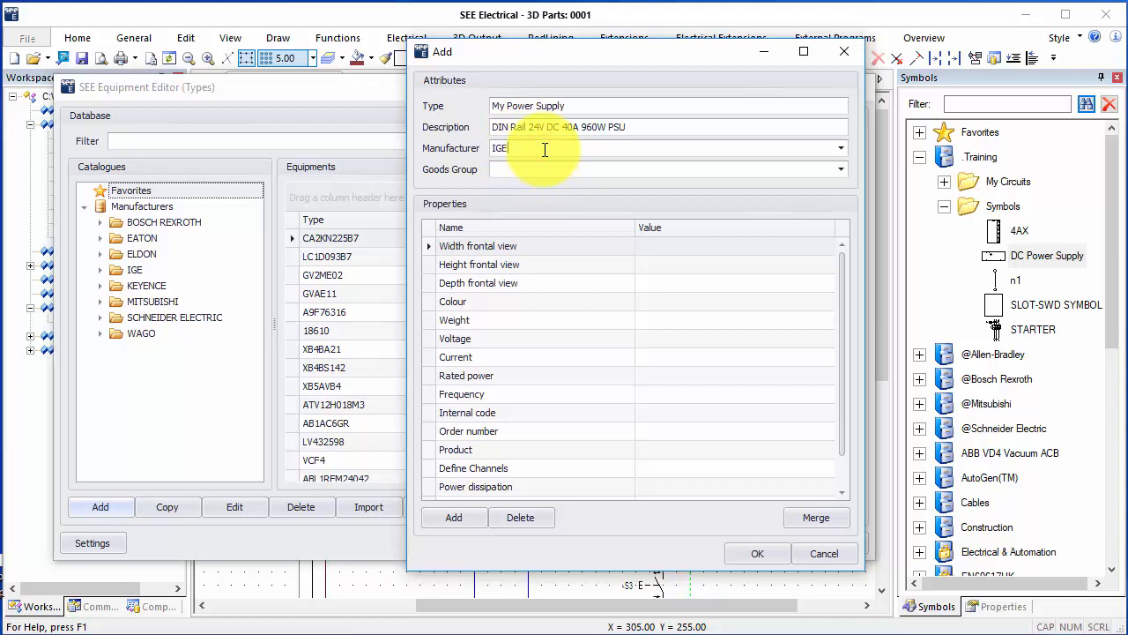
click(545, 168)
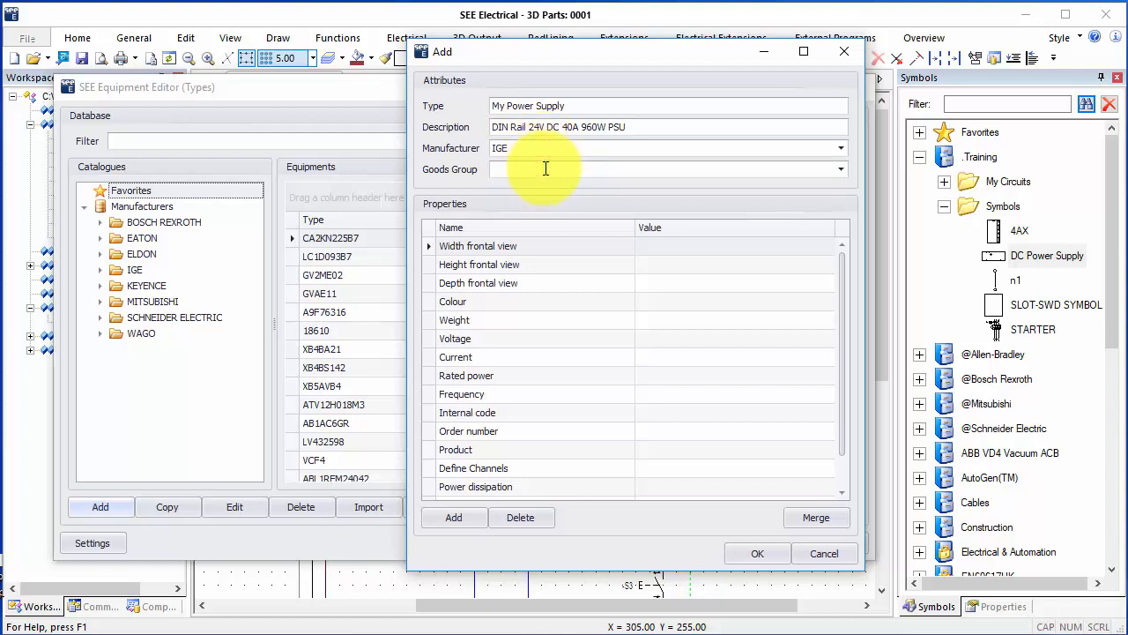
text(Power supplies)
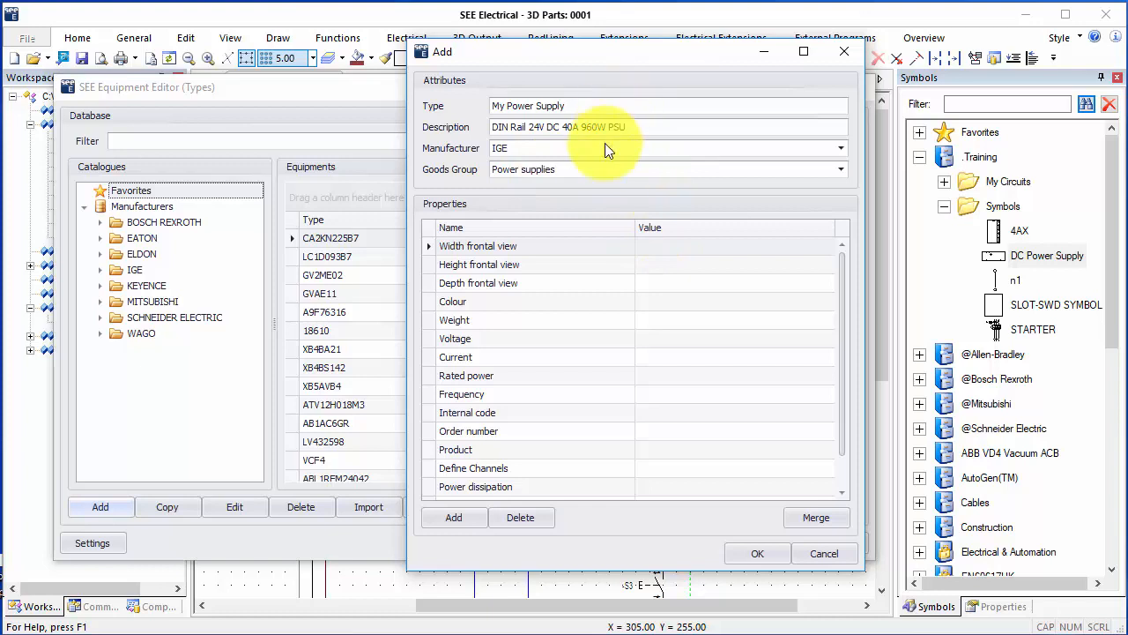
- Open the channel definition of the My Power Supply type
click(661, 249)
click(661, 284)
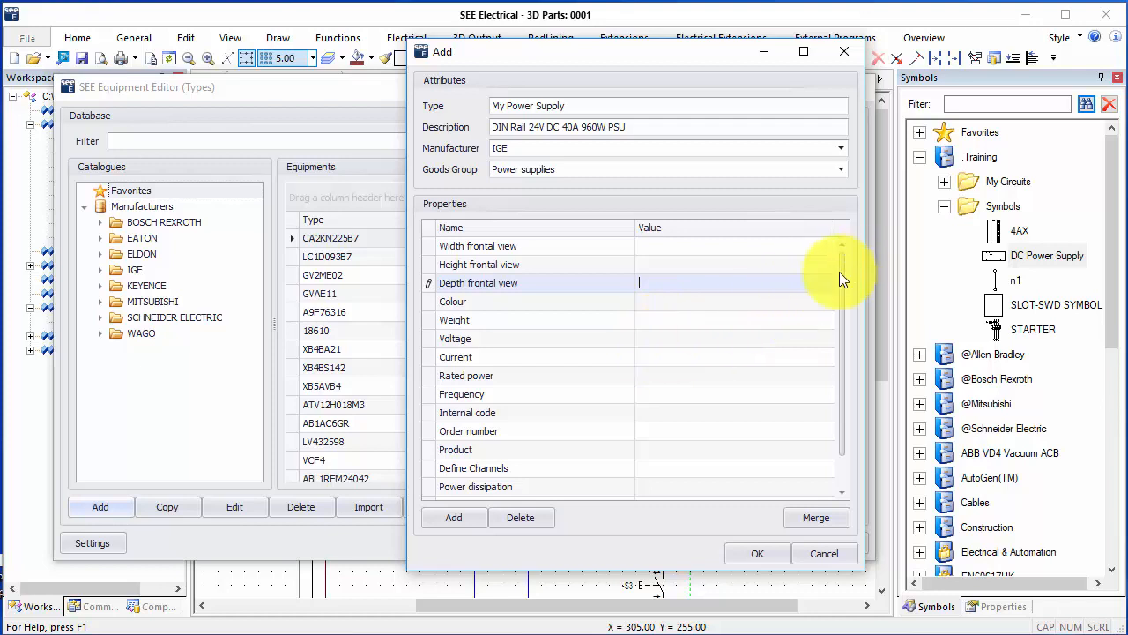
drag(843, 269, 842, 299)
click(666, 450)
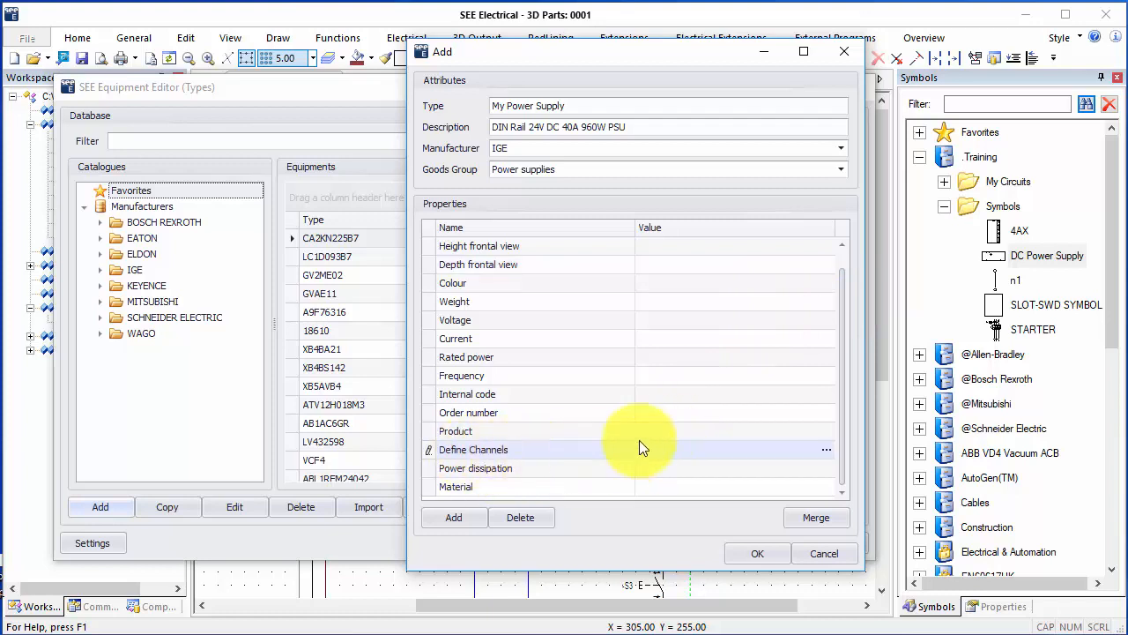
click(827, 450)
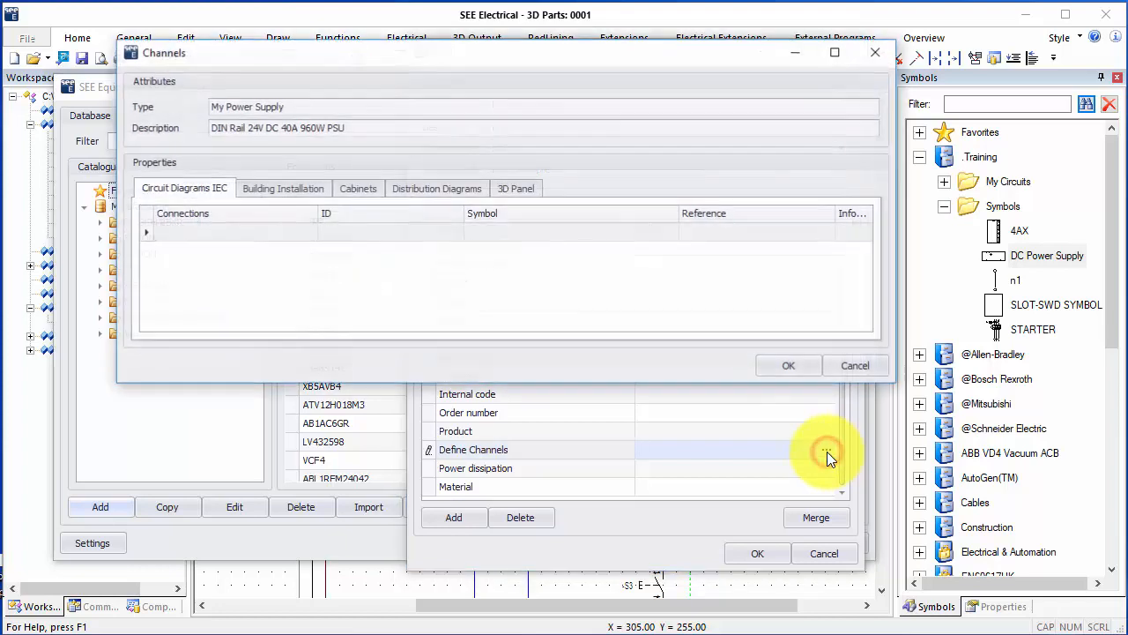
drag(443, 57, 510, 77)
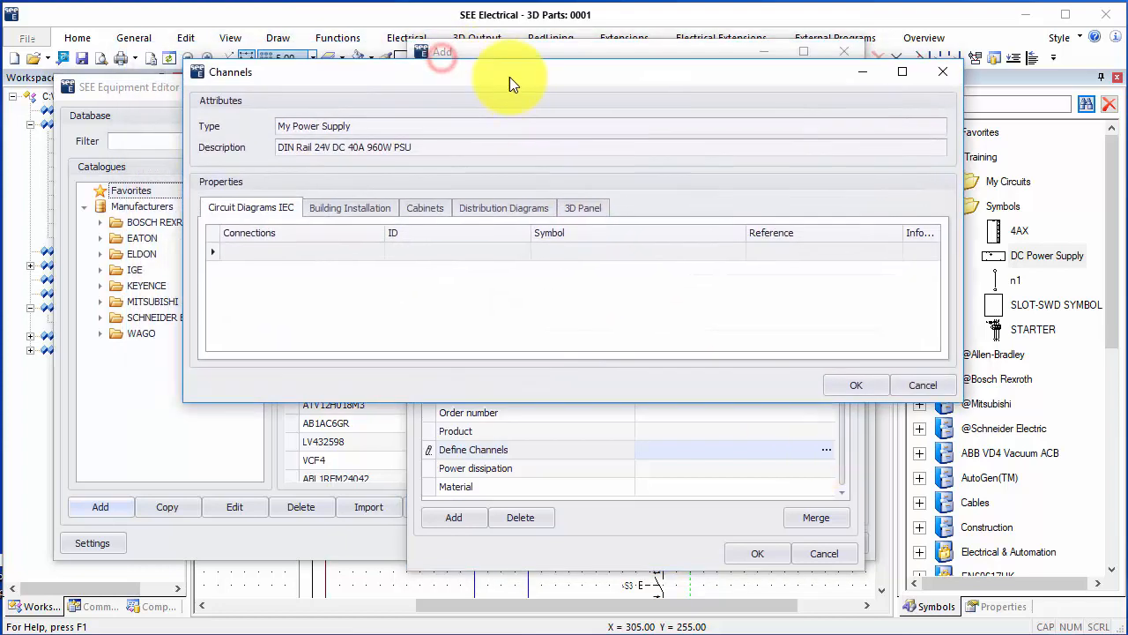
- Assign the DC Power Supply symbol from the .Training library's Symbols folder to the Circuit Diagrams IEC channel
click(639, 252)
click(739, 252)
drag(306, 5, 290, 28)
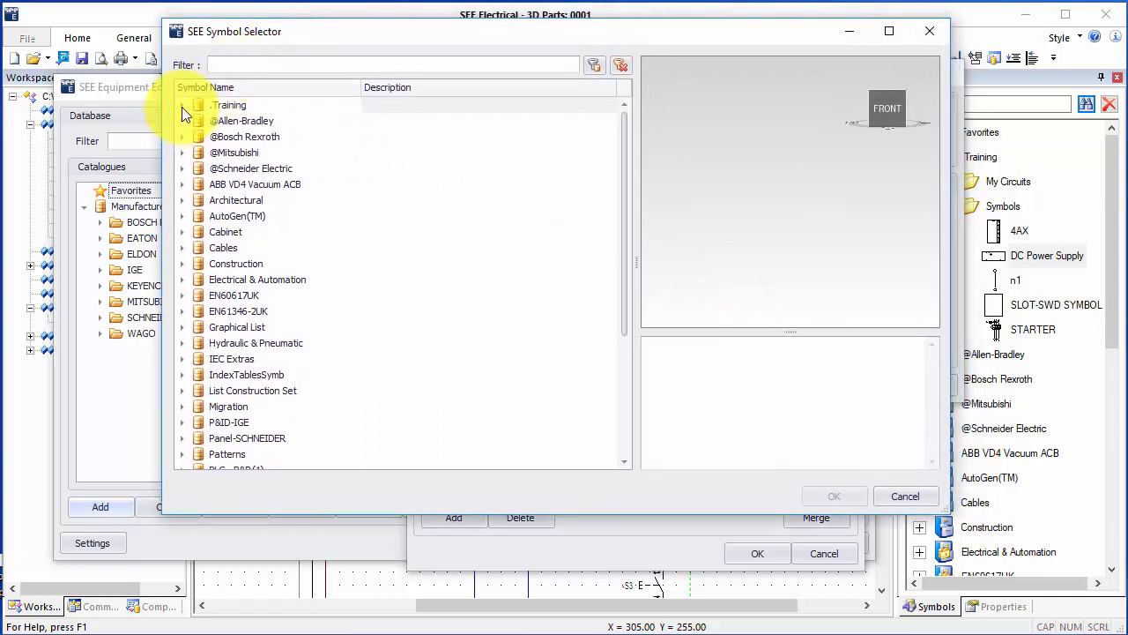
click(182, 107)
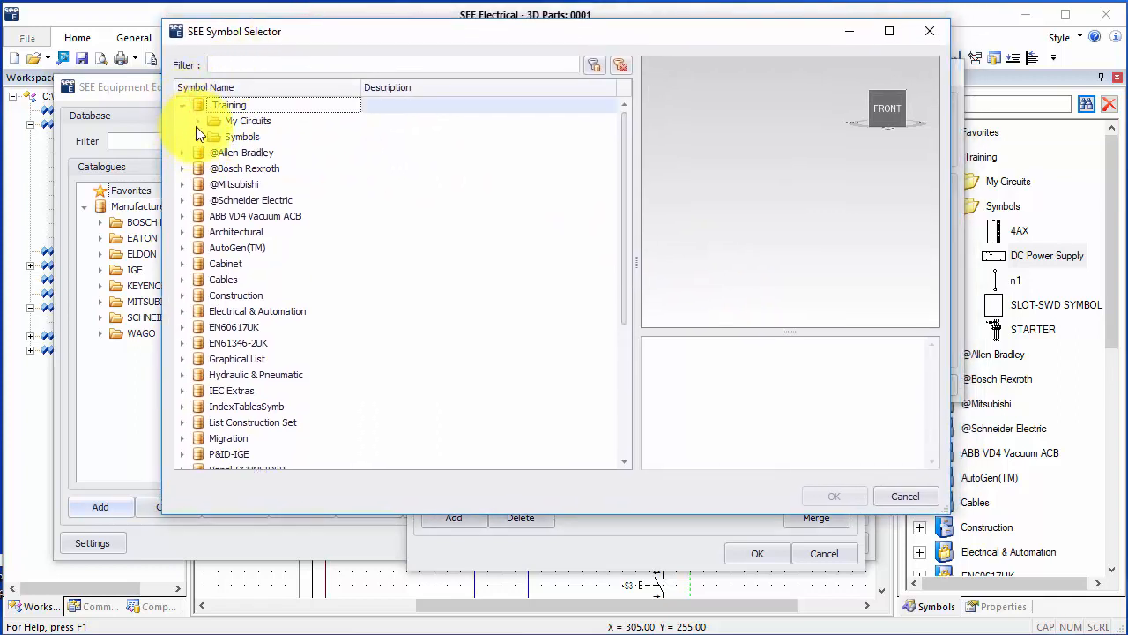
click(198, 139)
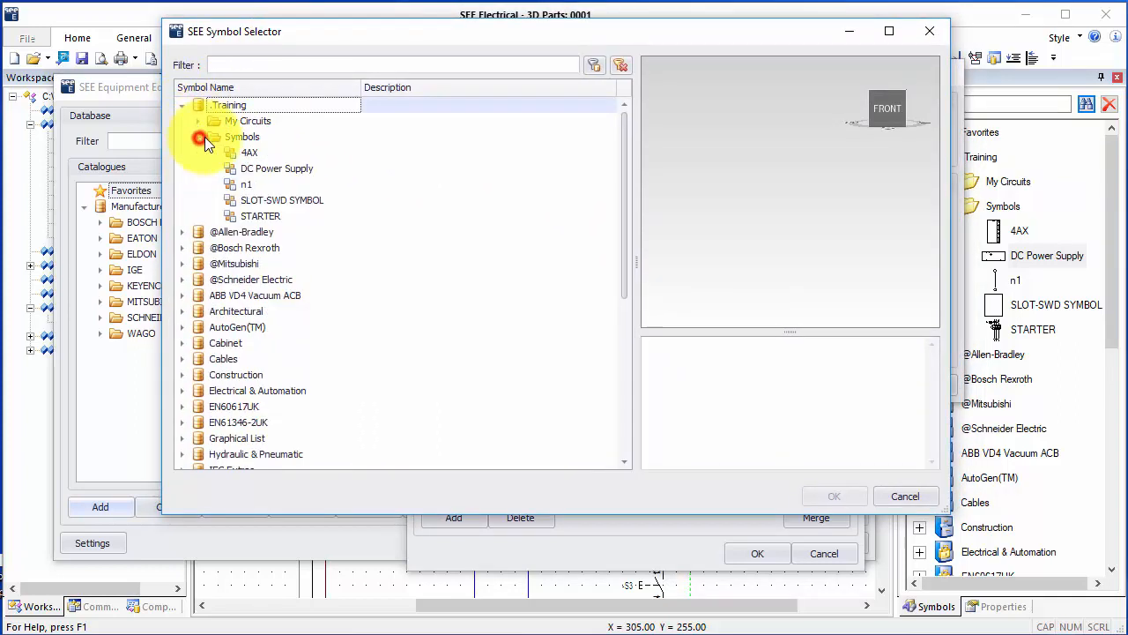
click(277, 169)
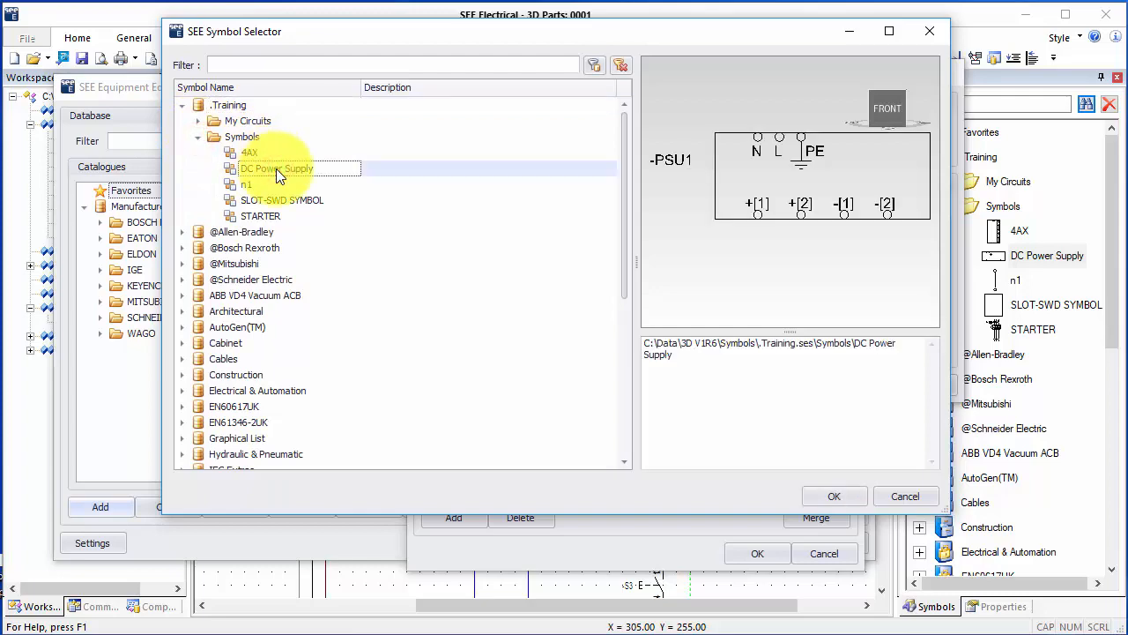
double_click(276, 169)
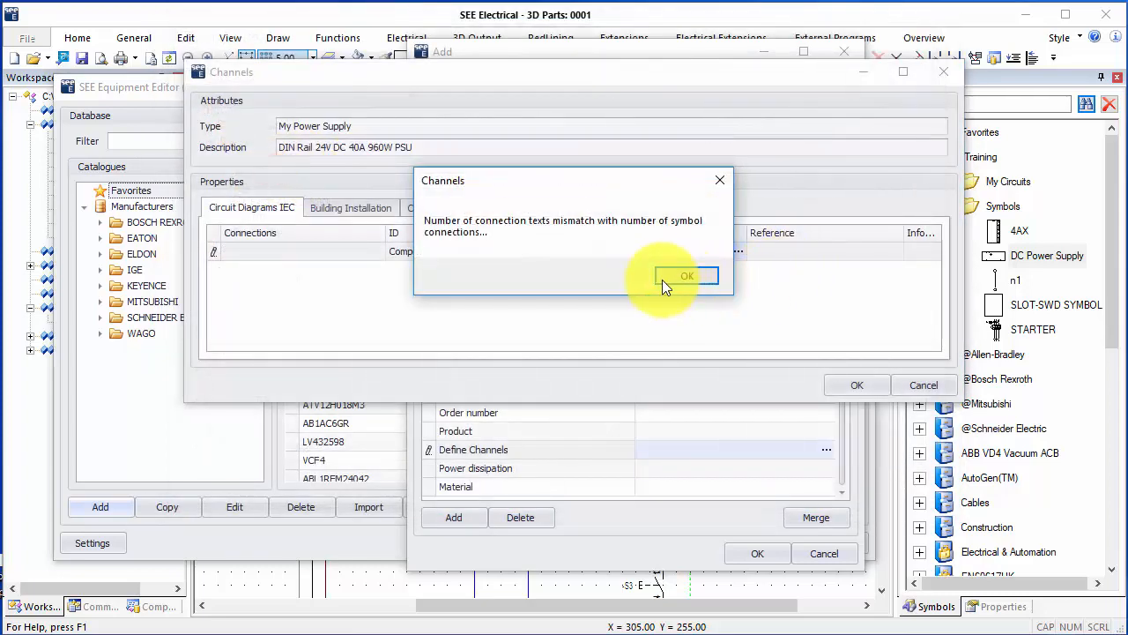
click(692, 276)
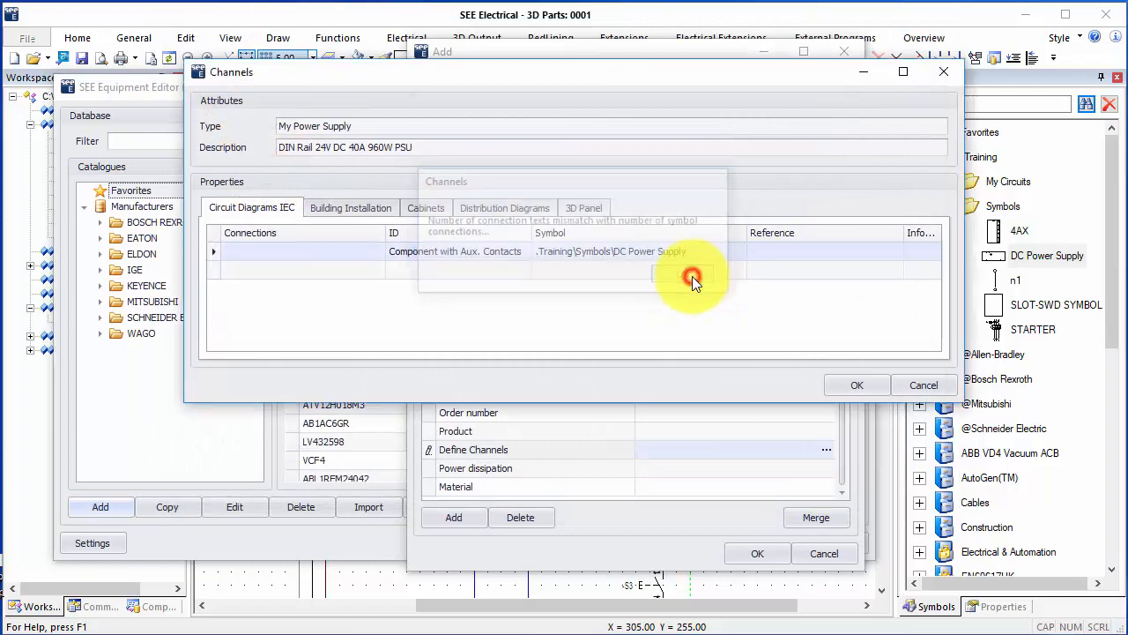
- Enter the circuit diagram channel's connection numbers N, L, PE, +[1], +[2], -[1] and -[2]
double_click(375, 254)
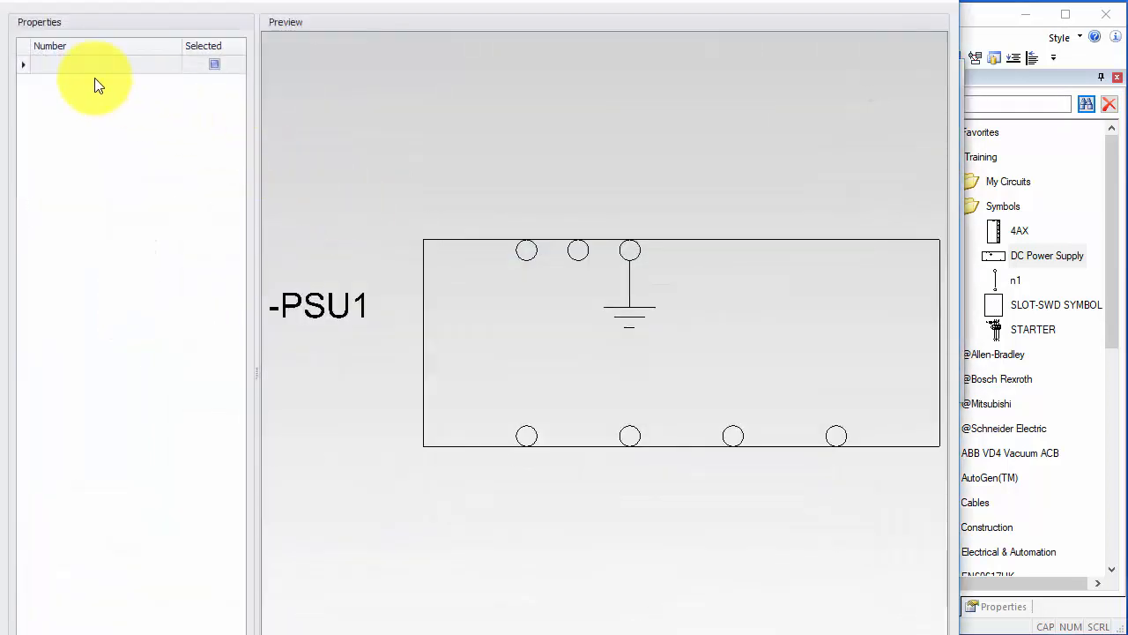
click(80, 67)
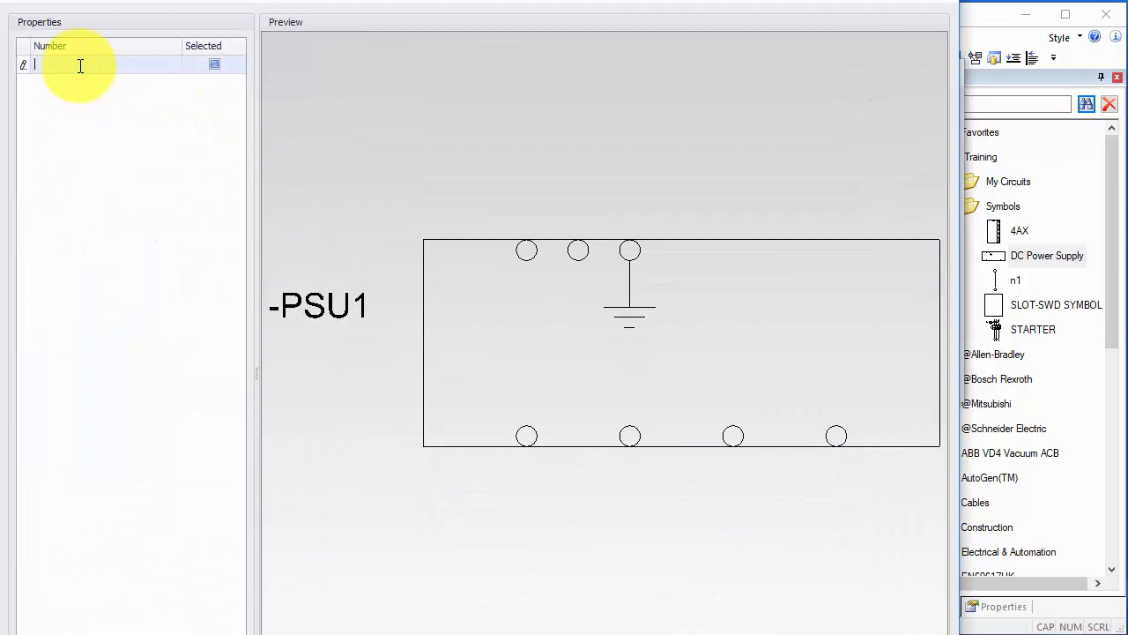
text(N)
click(60, 85)
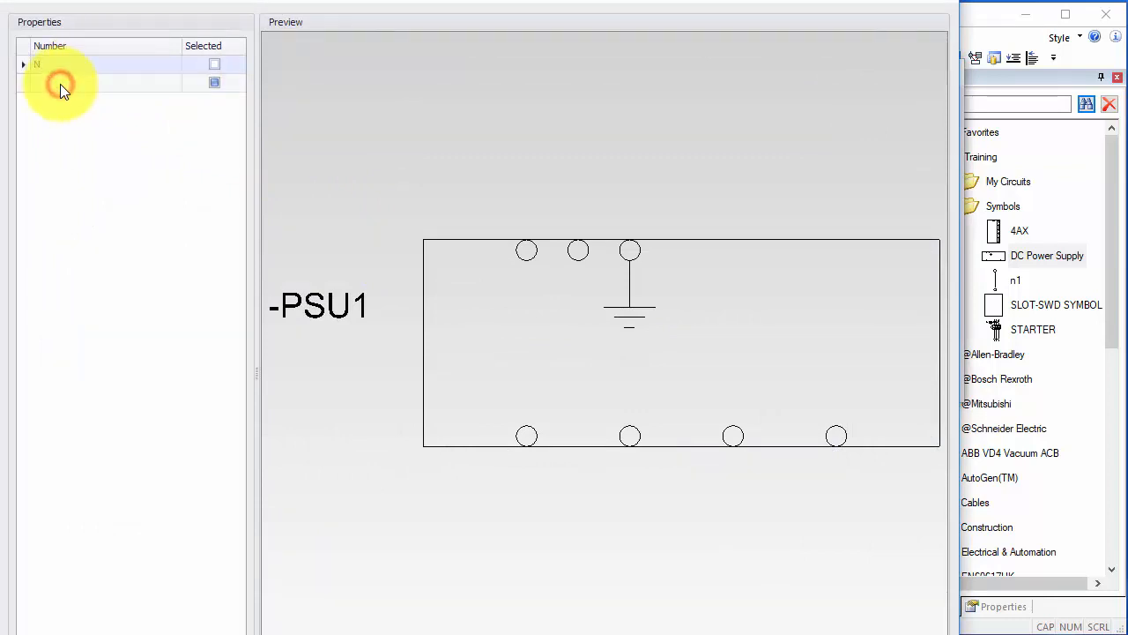
click(60, 83)
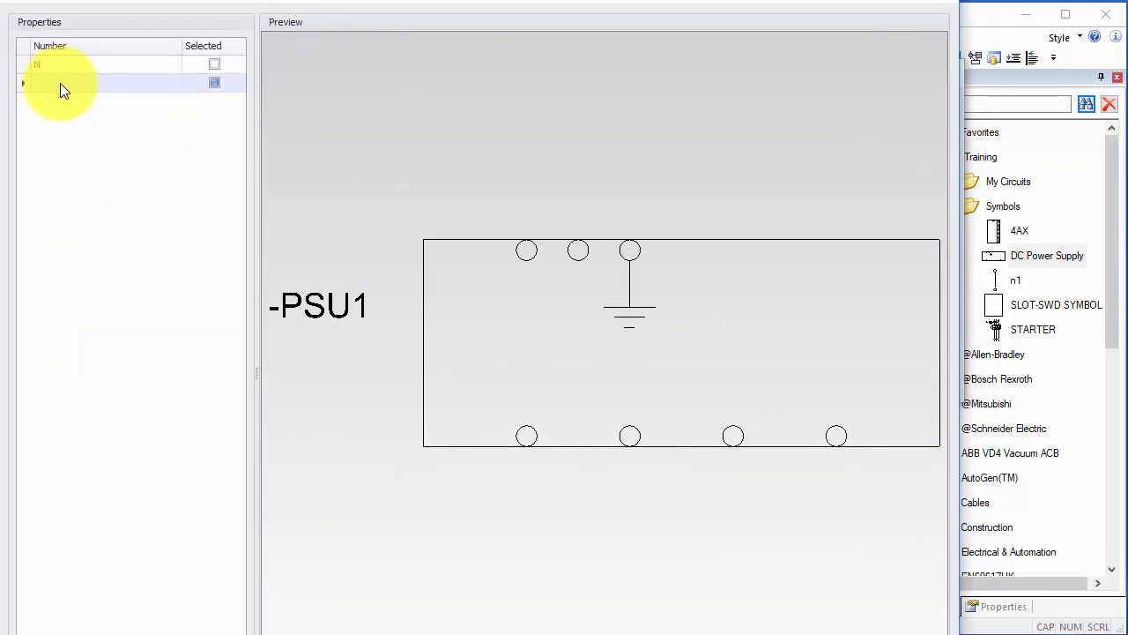
text(L PE +[1] +[2] -[1])
key(Return)
text(-[2])
key(Return)
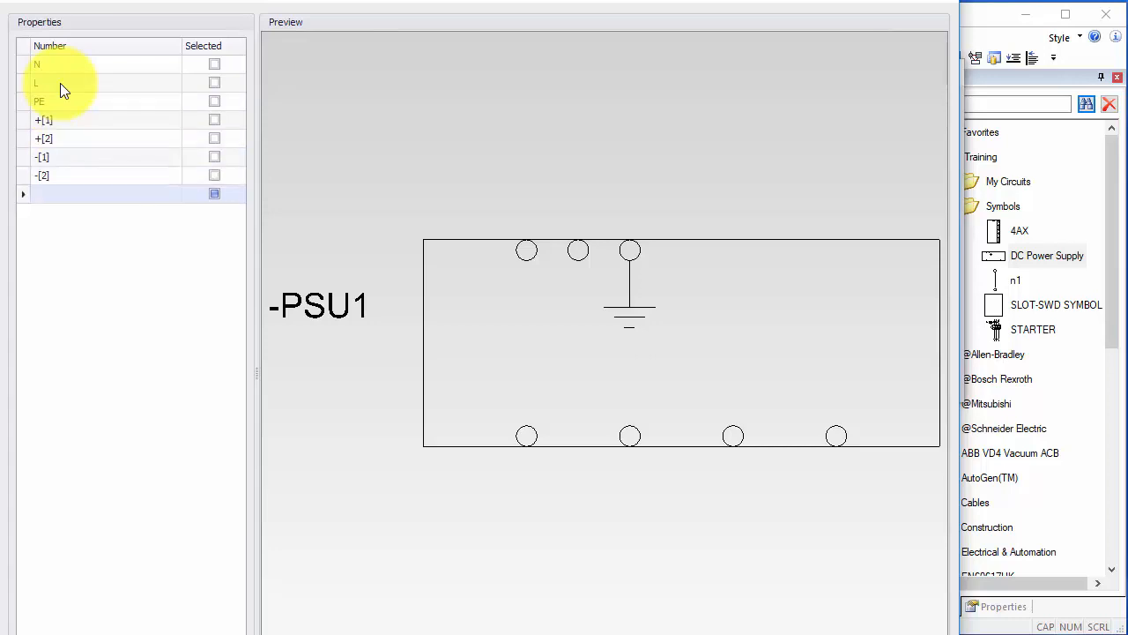
- Mark all seven connections, from N to -[2], as selected and accept the connection list
click(214, 65)
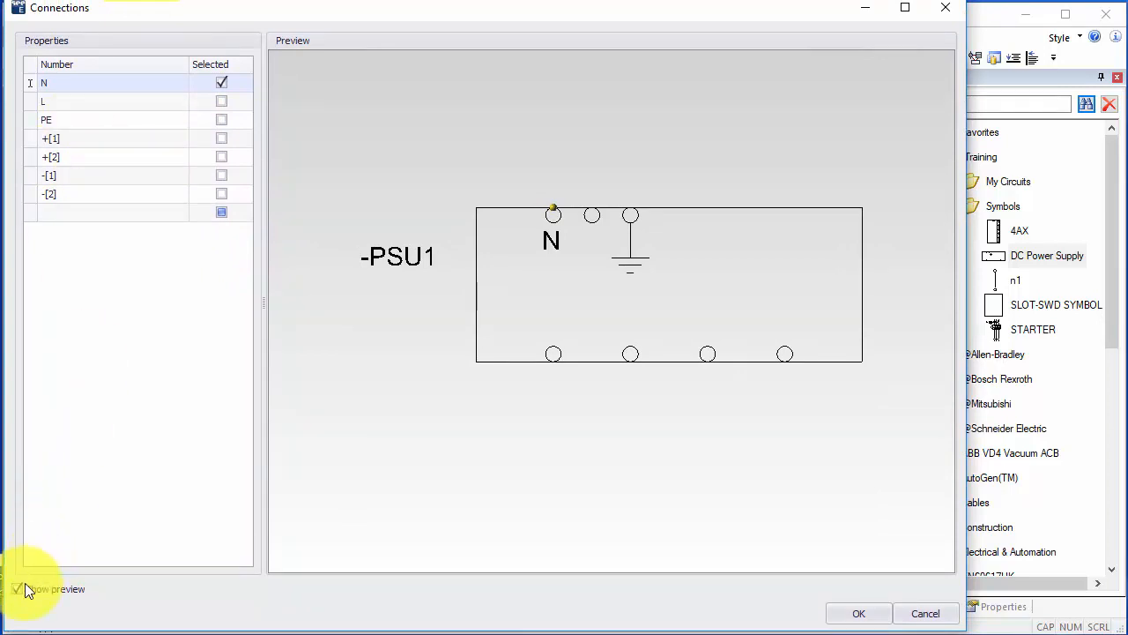
click(164, 105)
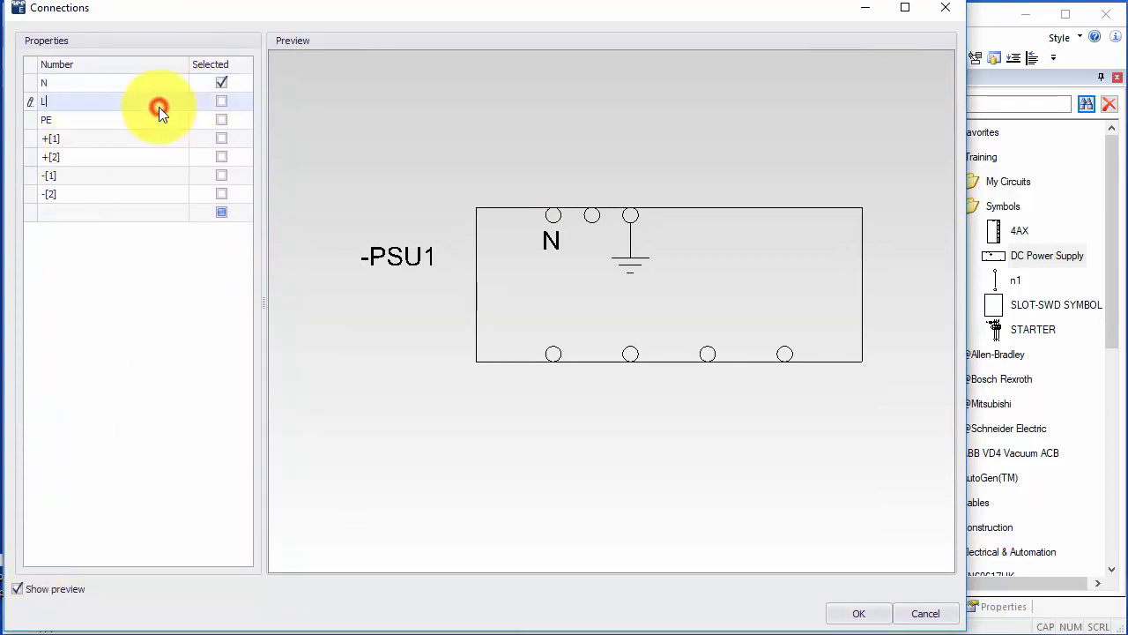
click(221, 102)
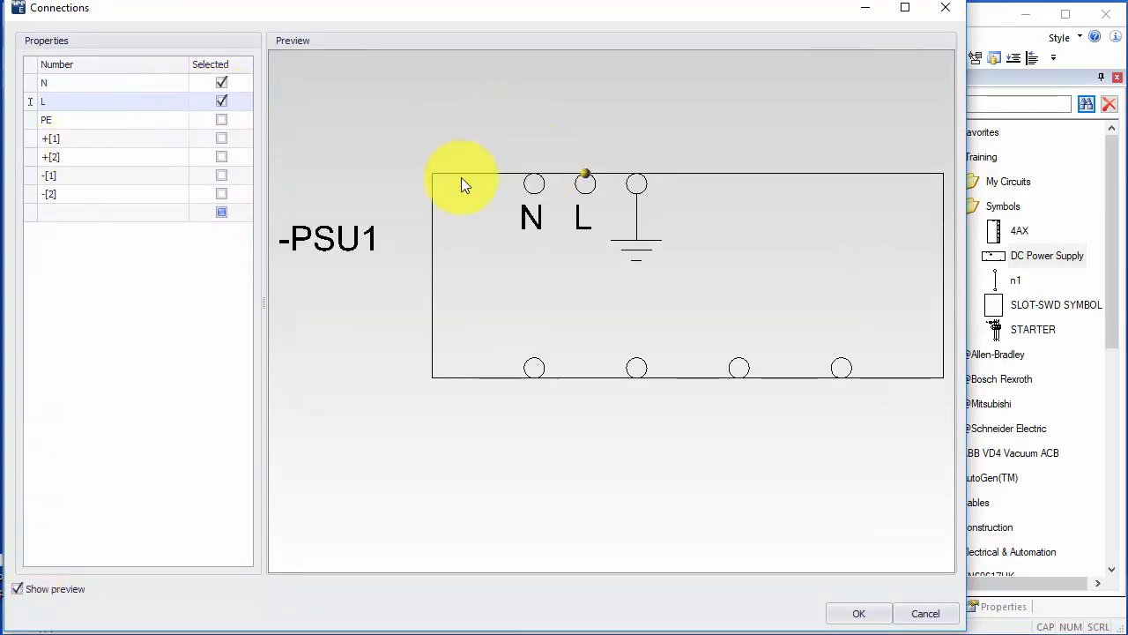
click(221, 121)
click(221, 141)
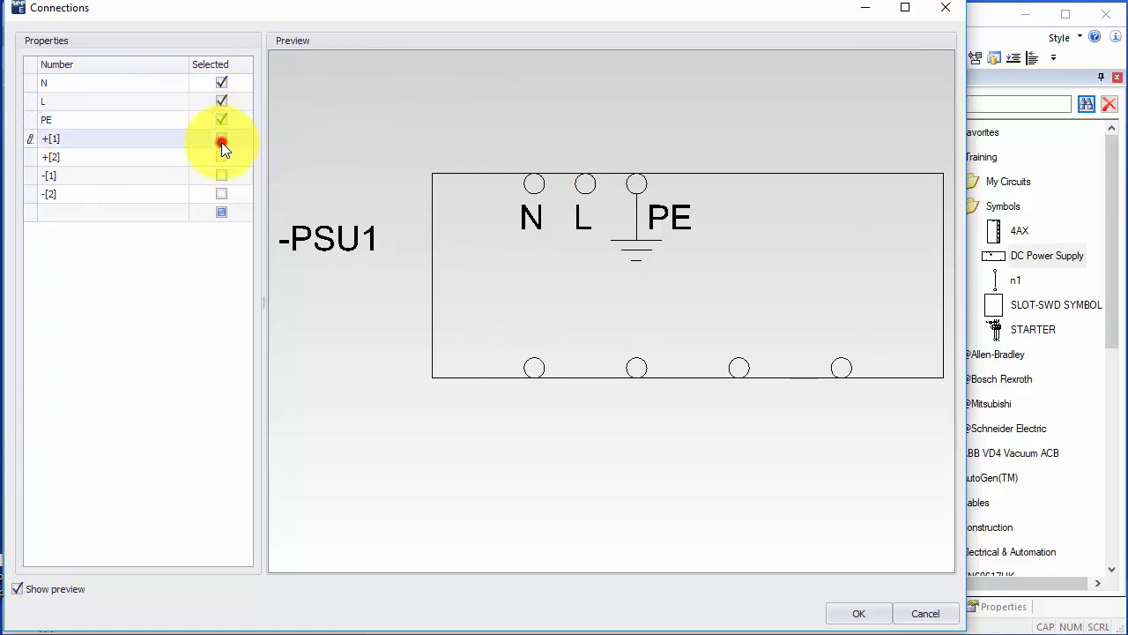
click(221, 157)
click(221, 176)
click(222, 193)
click(853, 613)
- Choose the PSU symbol from the Custom library's Power Supplies folder for the 3D Panel channel
click(585, 208)
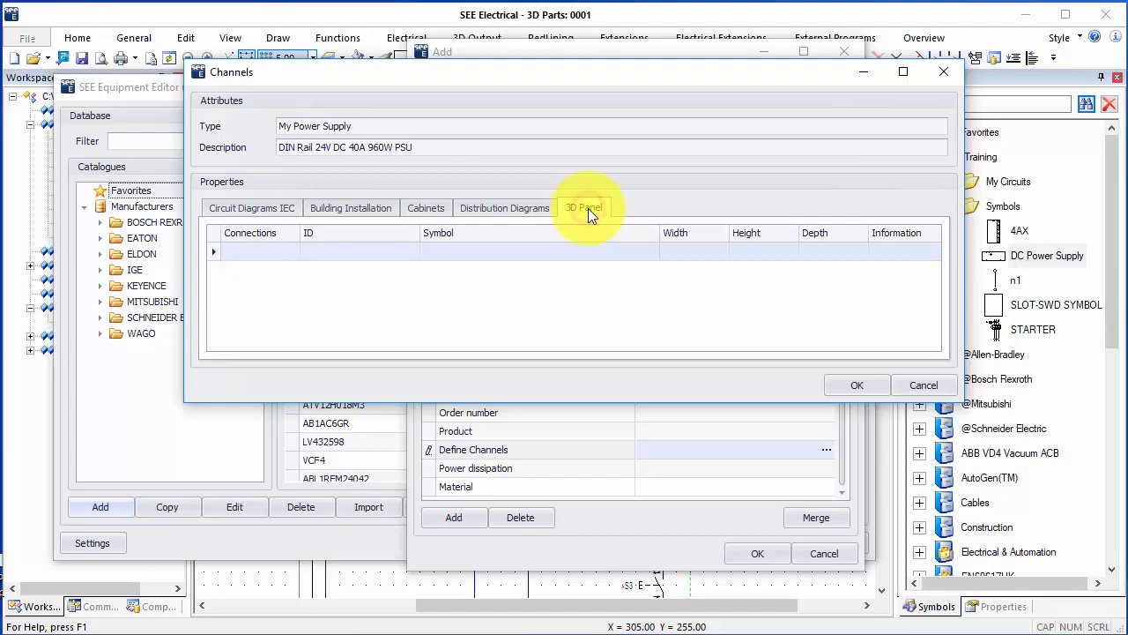
click(647, 253)
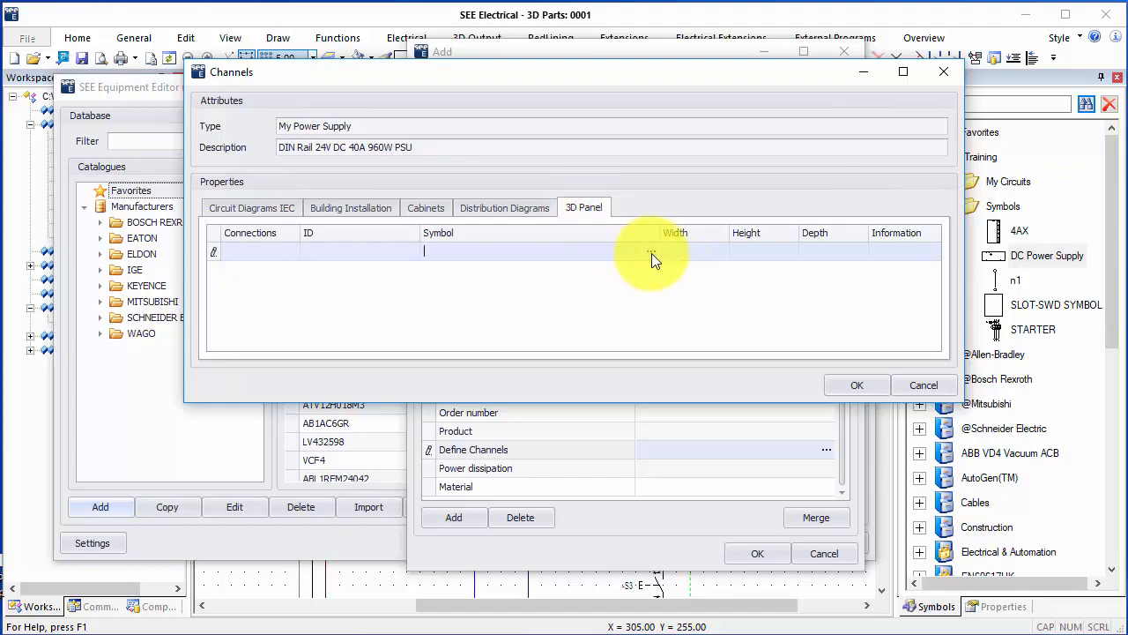
click(652, 252)
drag(517, 4, 488, 52)
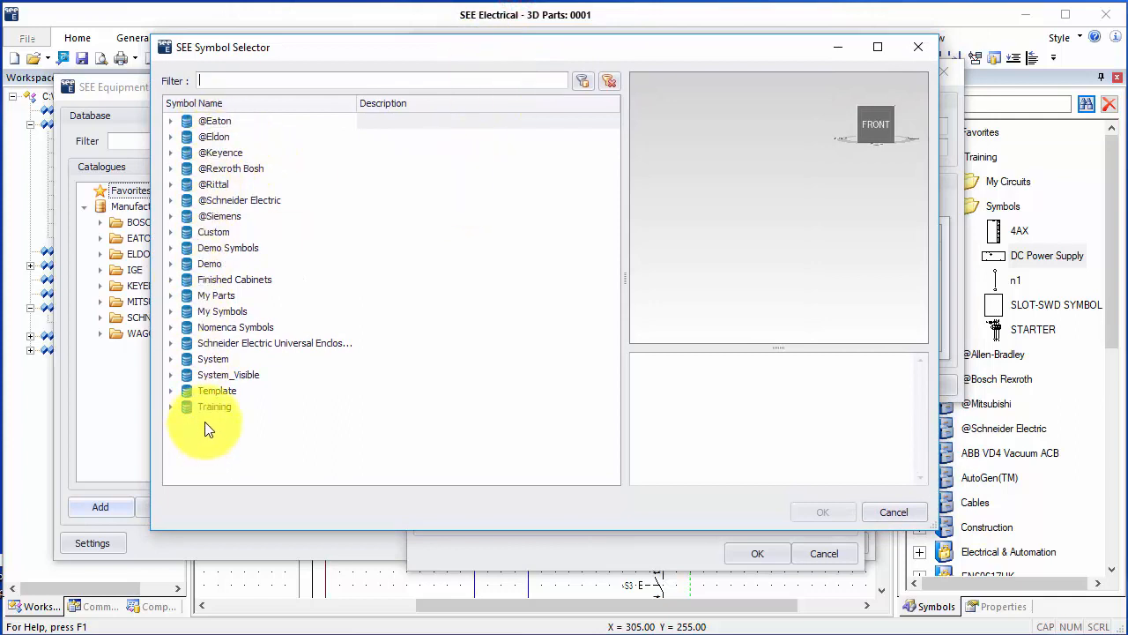
click(171, 232)
click(186, 249)
click(238, 264)
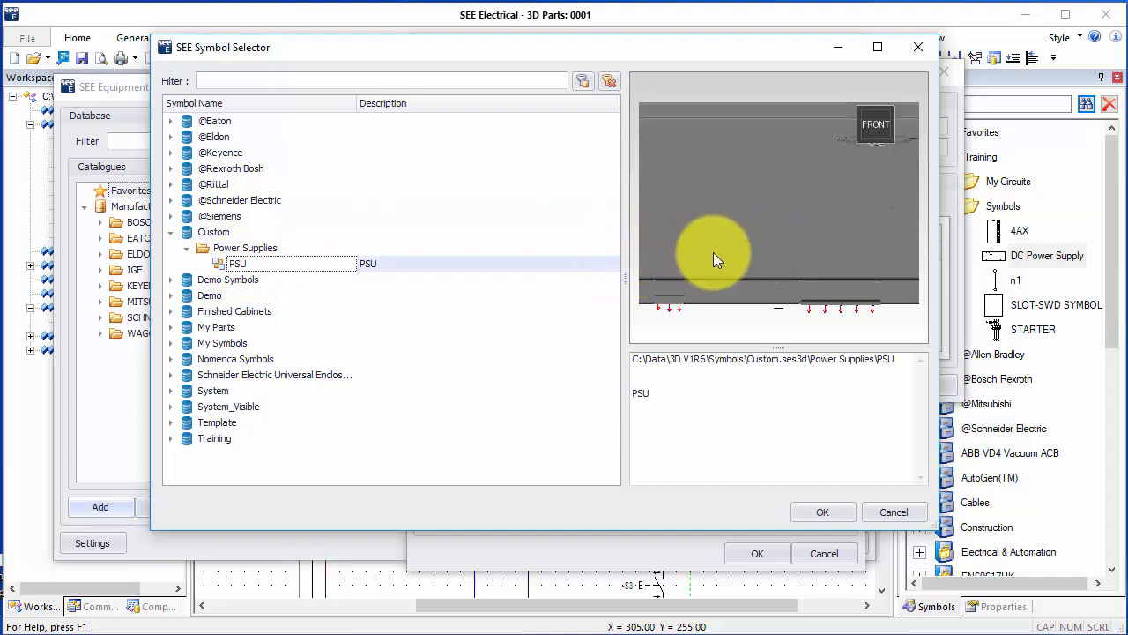
- Inspect the terminals on the PSU symbol's 3D preview and accept the symbol for the 3D Panel channel
drag(764, 253, 710, 297)
scroll(674, 291, up, 5)
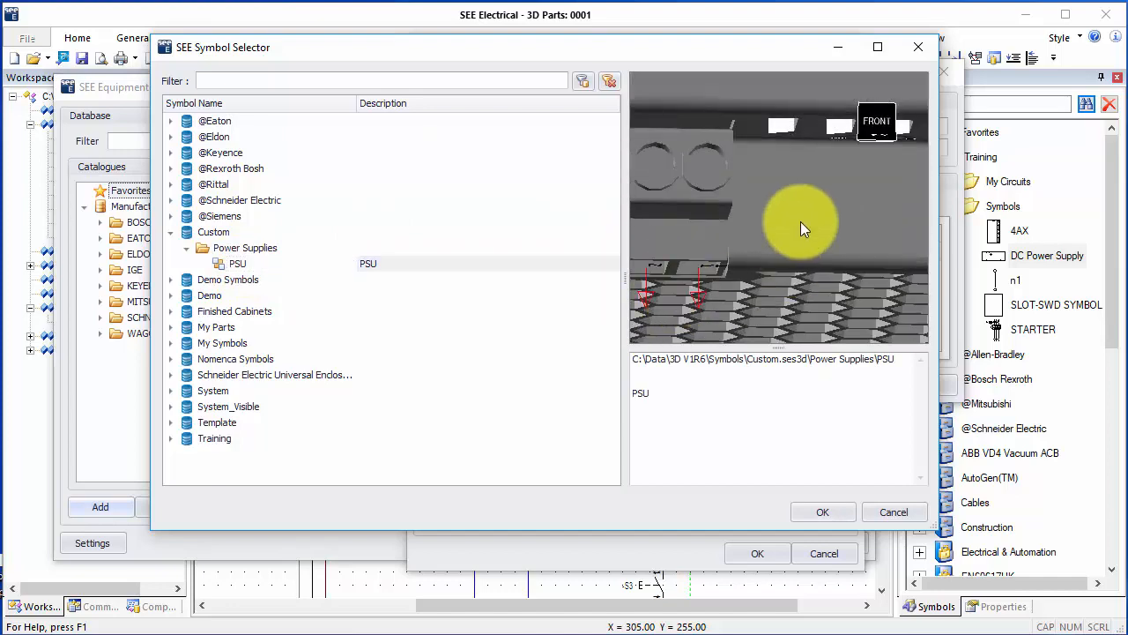
drag(800, 222, 652, 219)
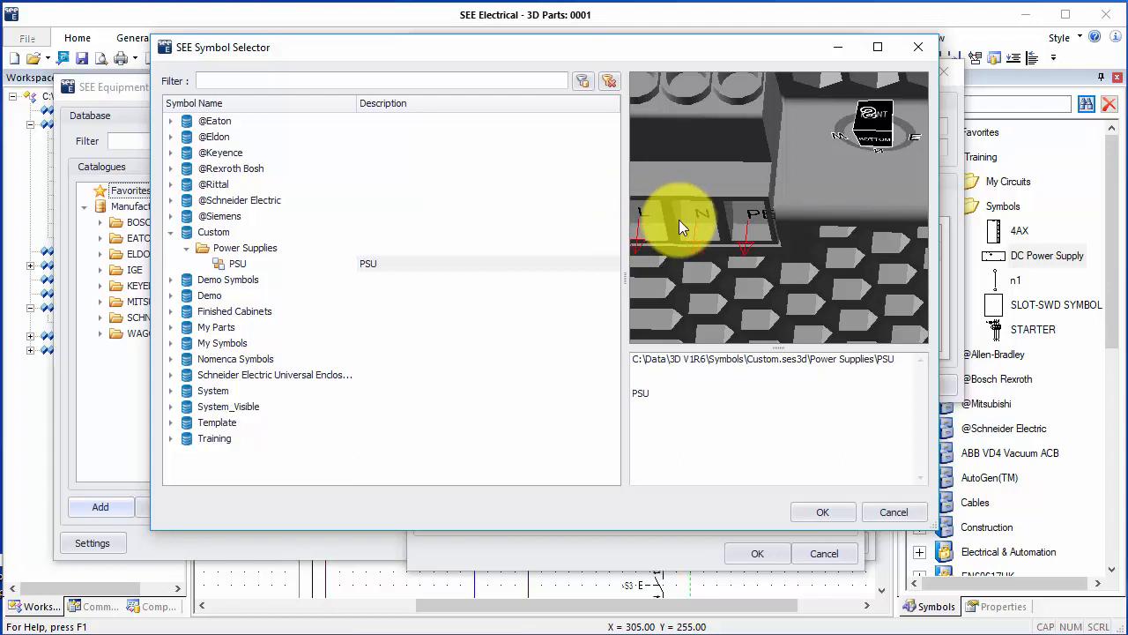
scroll(747, 241, down, 3)
middle_drag(841, 233, 681, 239)
middle_drag(876, 245, 801, 250)
scroll(833, 244, up, 4)
click(833, 518)
click(684, 274)
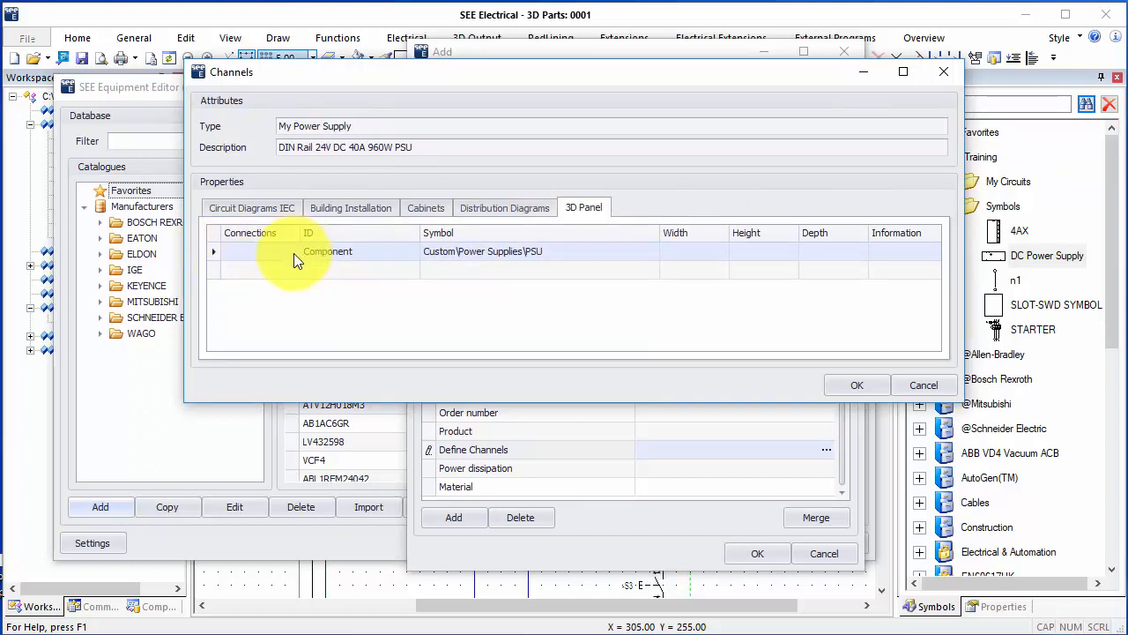
- Accept the channel definition, save the My Power Supply type and close the equipment editor
click(866, 383)
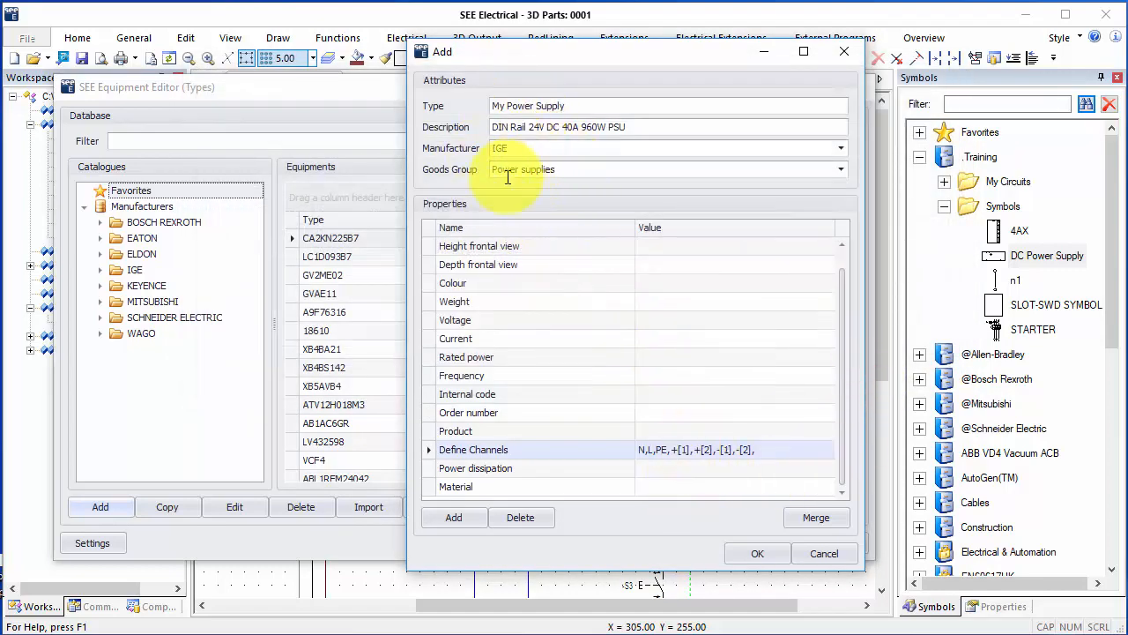
click(757, 553)
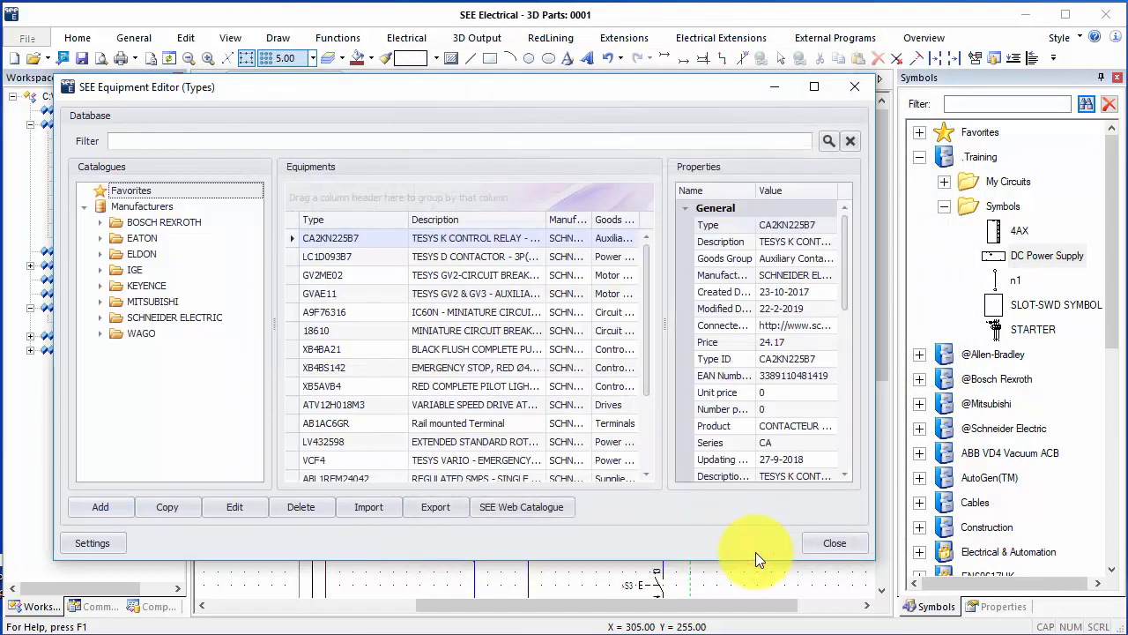
click(835, 544)
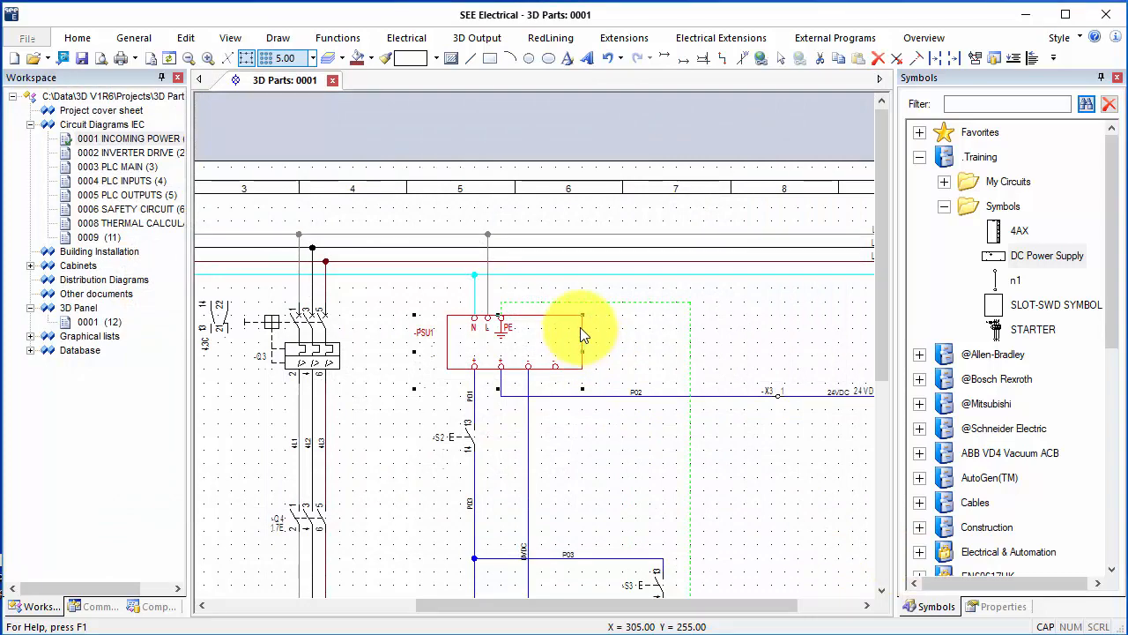
- Open the component properties of -PSU1 in the circuit diagram and bring up the type database for it
double_click(580, 327)
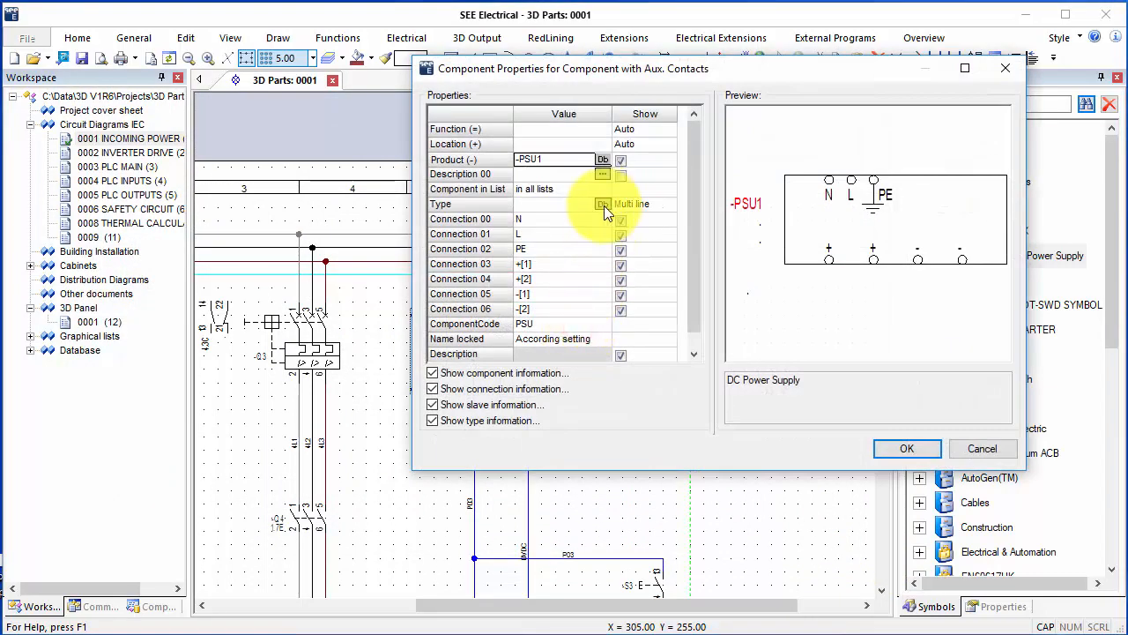
click(602, 204)
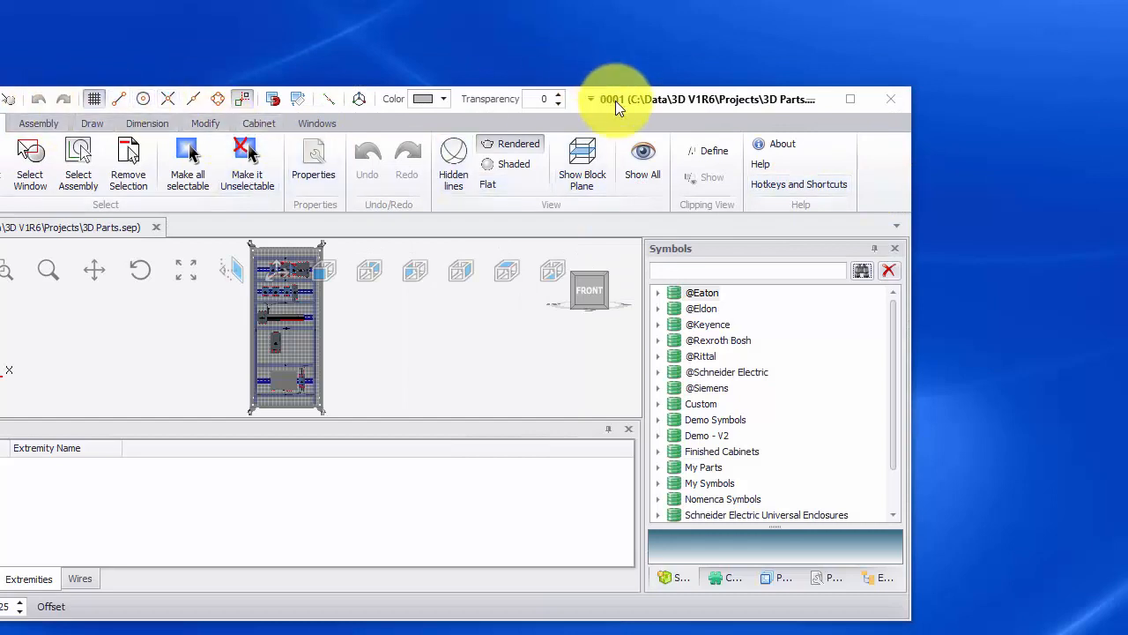
- Switch to the See 3D window with panel 0001 and enlarge it to fill the screen
click(615, 102)
drag(674, 50, 689, 12)
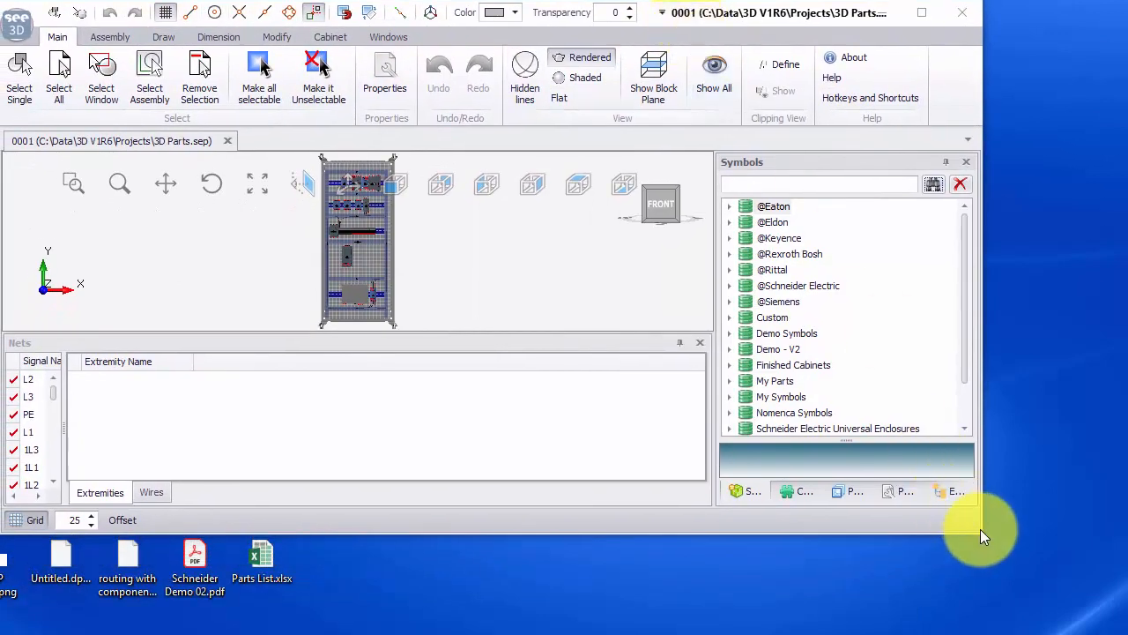
drag(982, 534, 1126, 633)
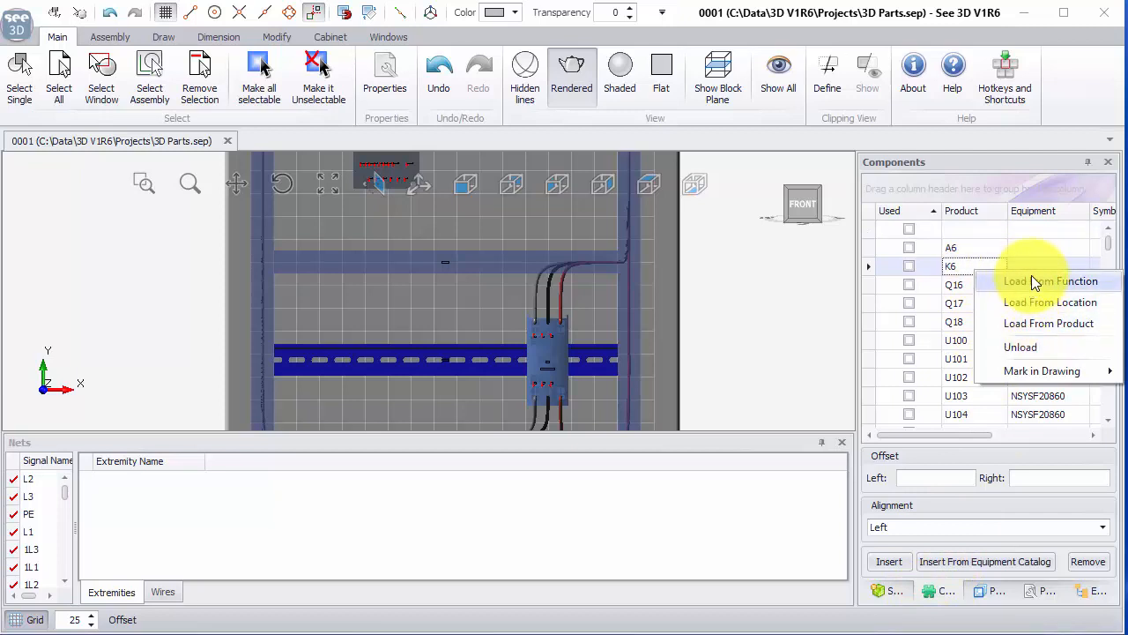
- Load components from function in the component list and inspect the power supply mounted on the cabinet's rail
click(1033, 280)
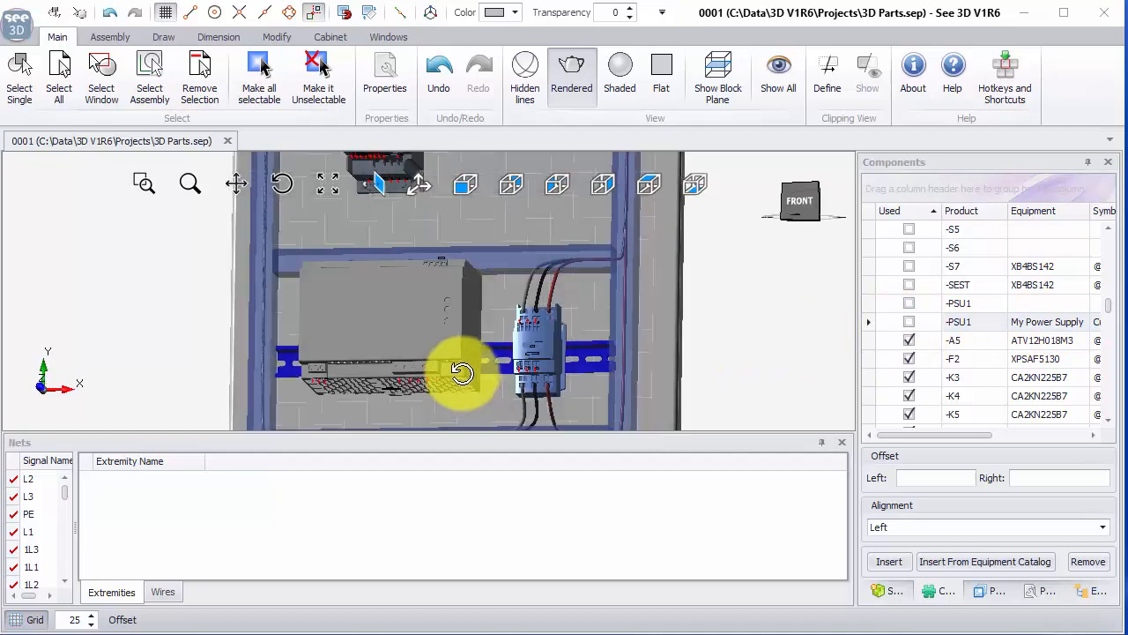
middle_drag(462, 372, 547, 429)
middle_drag(379, 373, 365, 352)
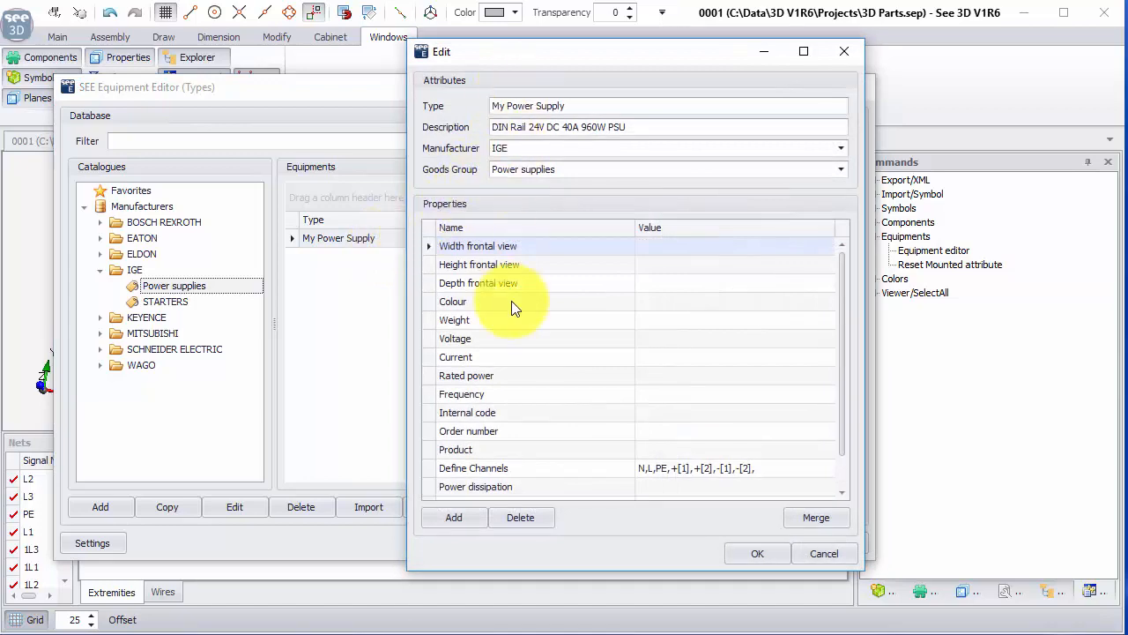
- Leave the My Power Supply type unedited and close the equipment editor
click(820, 552)
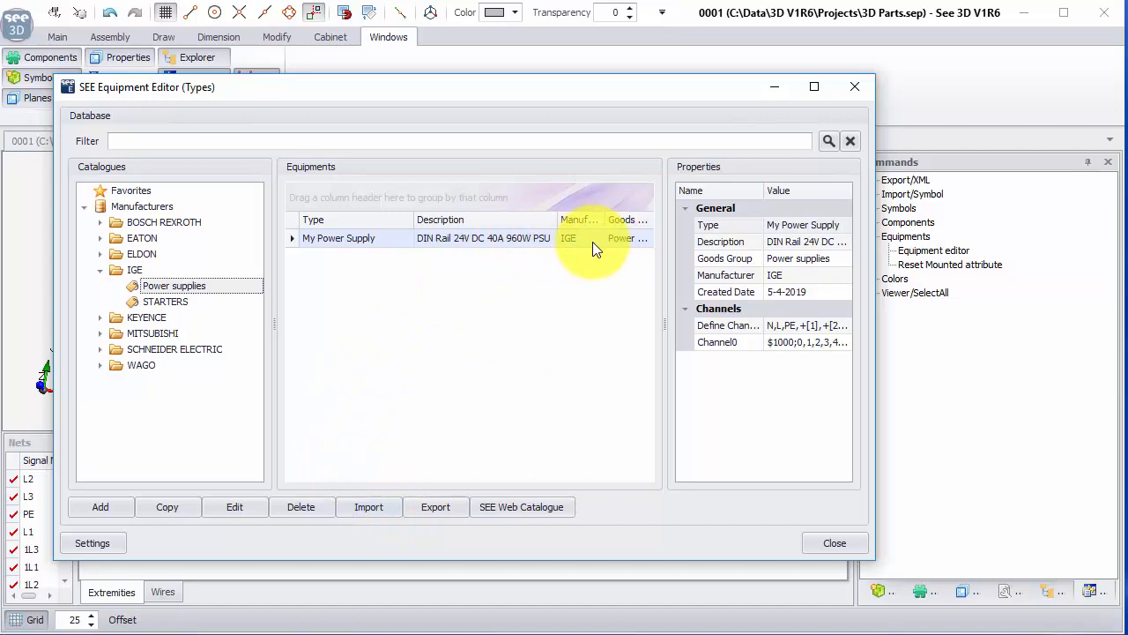
click(855, 88)
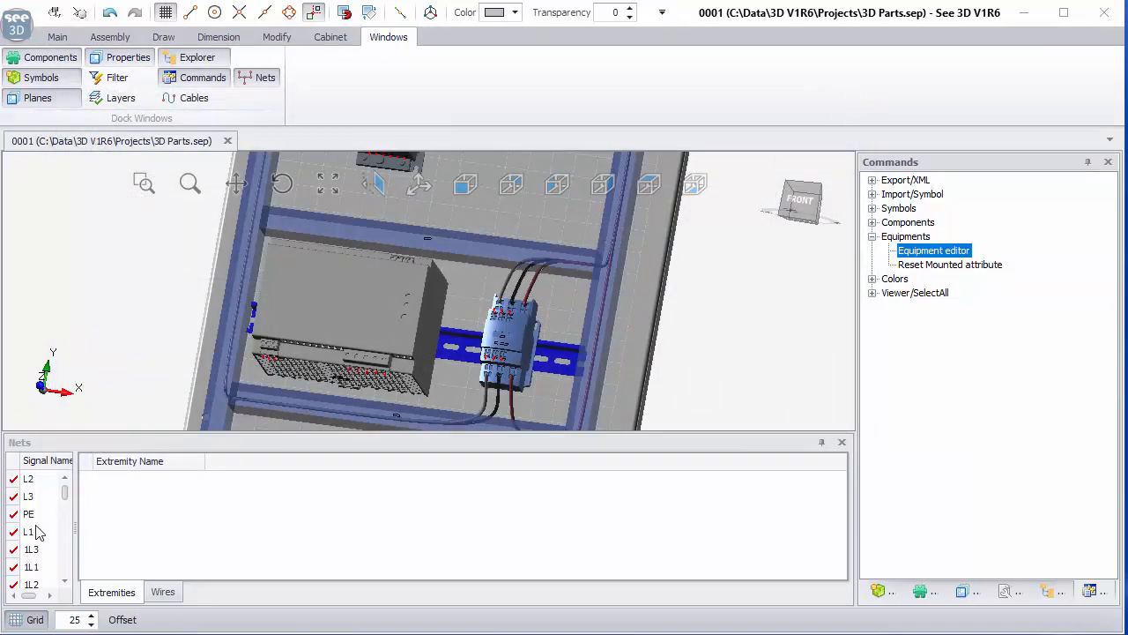
- Widen the net list to show more signal columns and display the component list
drag(211, 525, 371, 524)
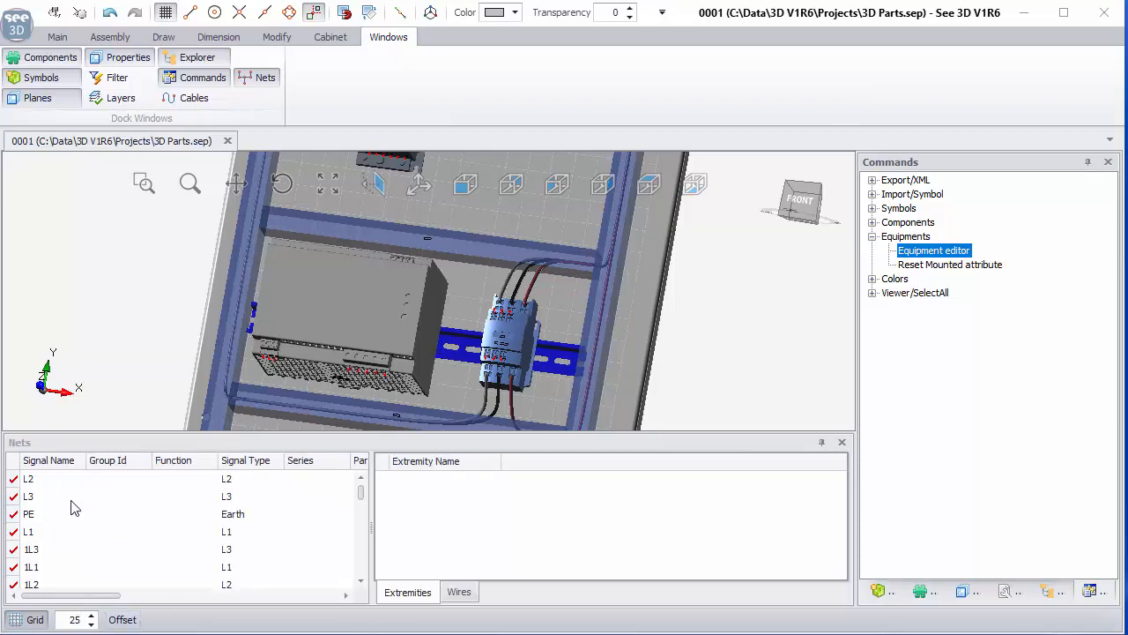
click(922, 592)
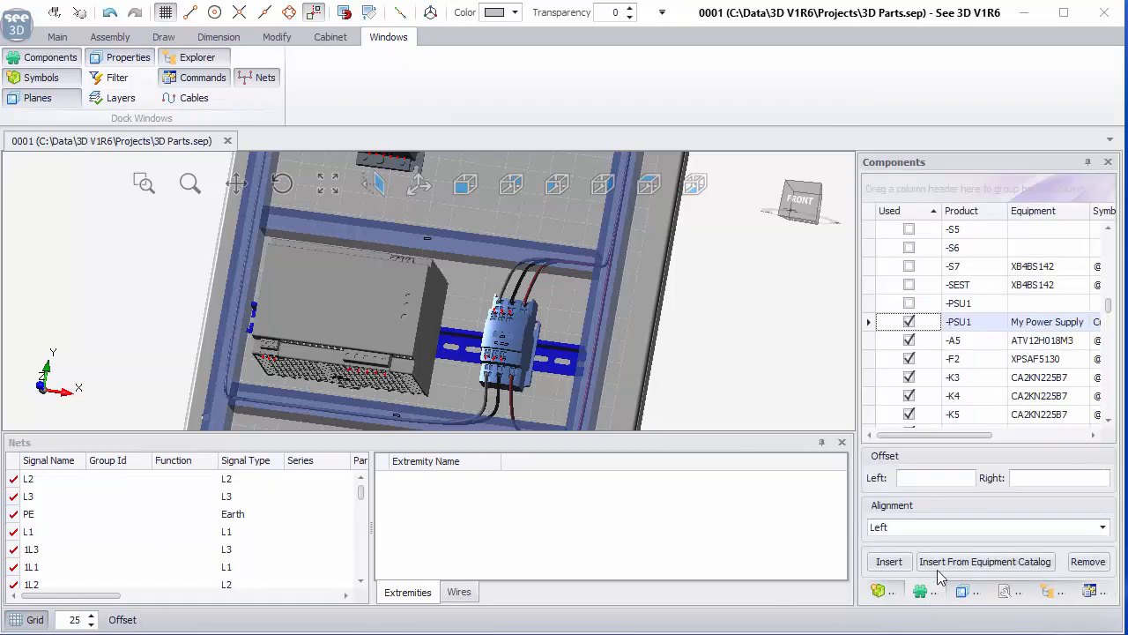
right_click(936, 268)
- Re-route the nets from the net list to wire the power supply in the 3D cabinet
click(79, 515)
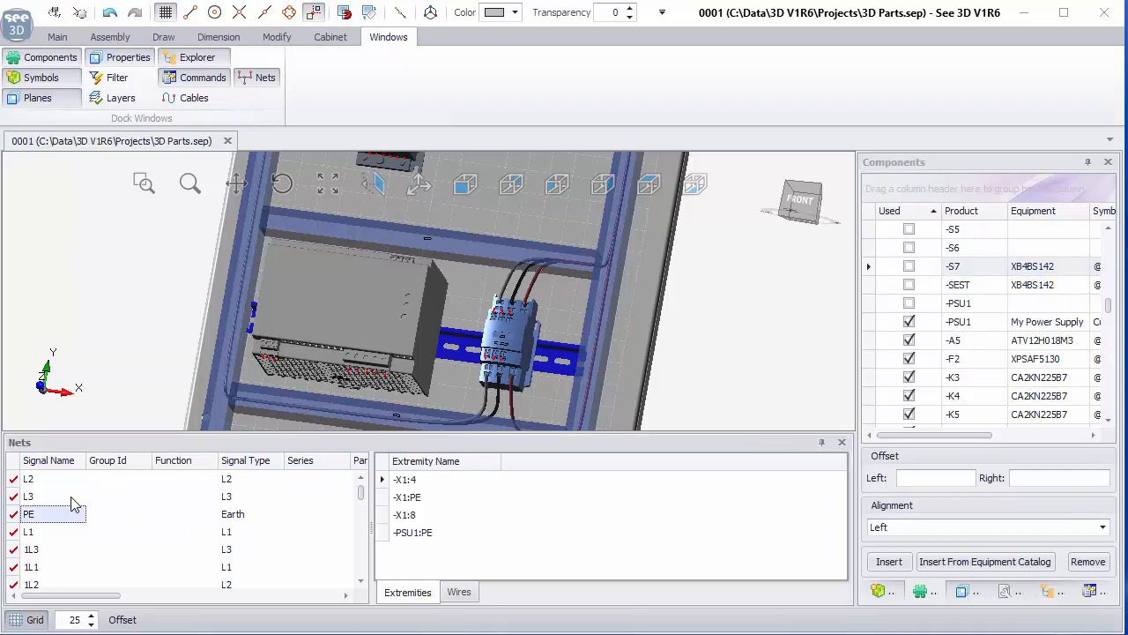
right_click(75, 498)
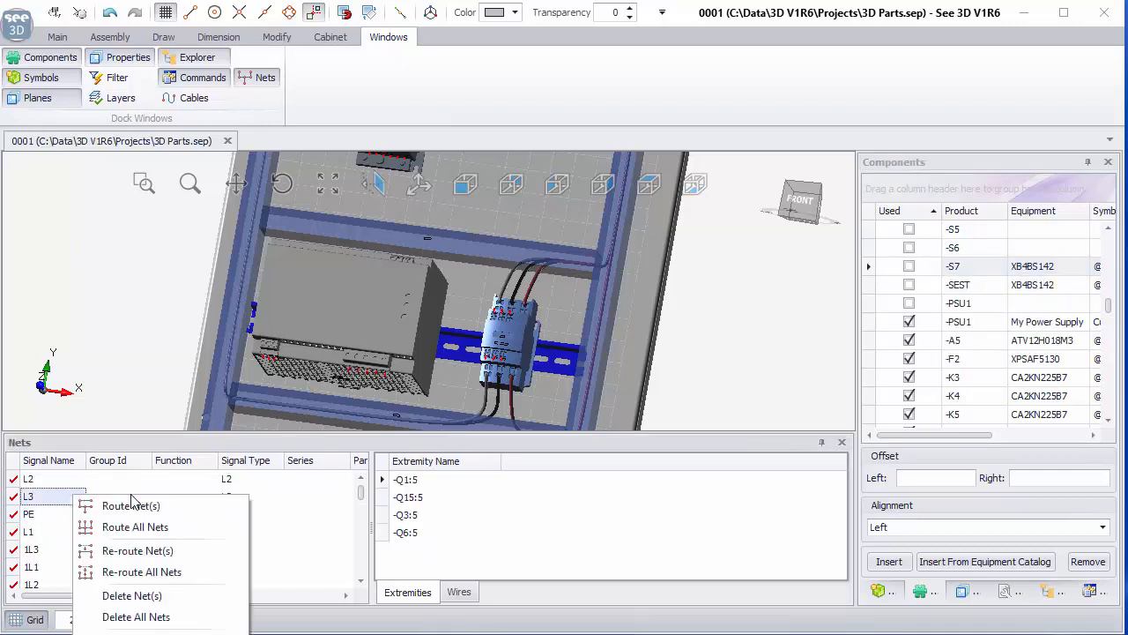
click(137, 551)
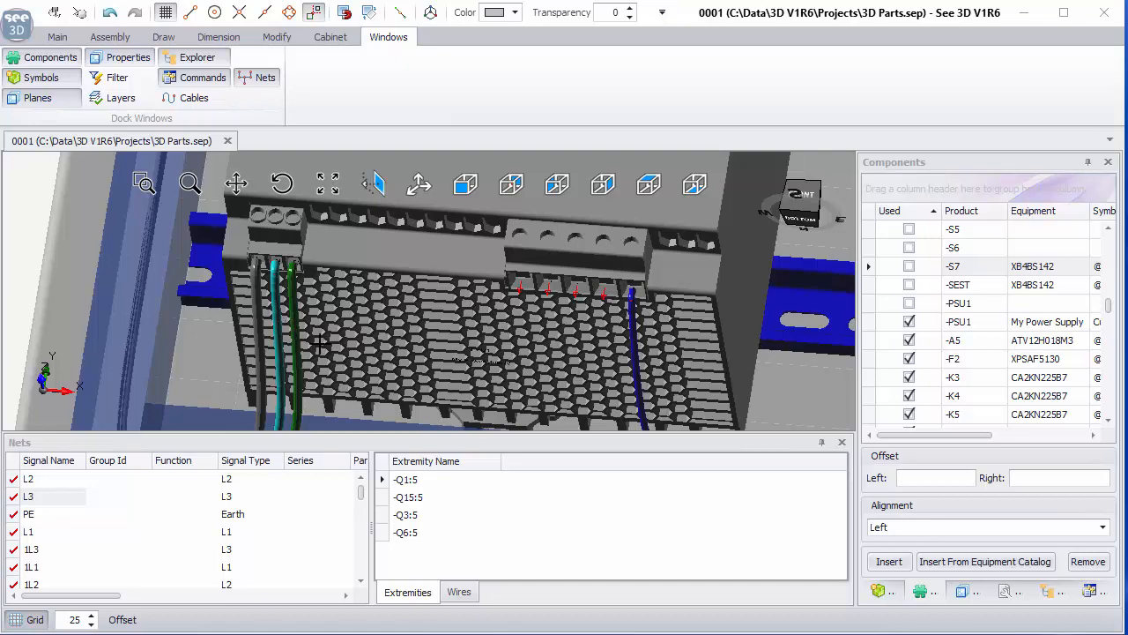